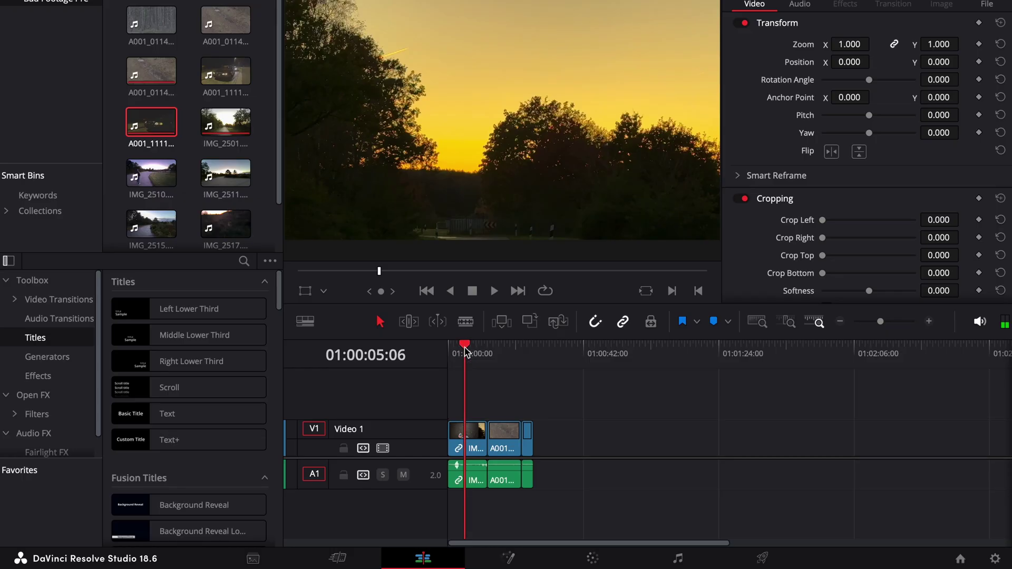
- Scrub and play through the timeline up to the night car shot
{"action": "left_click_drag", "start_coordinate": [479, 352], "coordinate": [453, 352]}
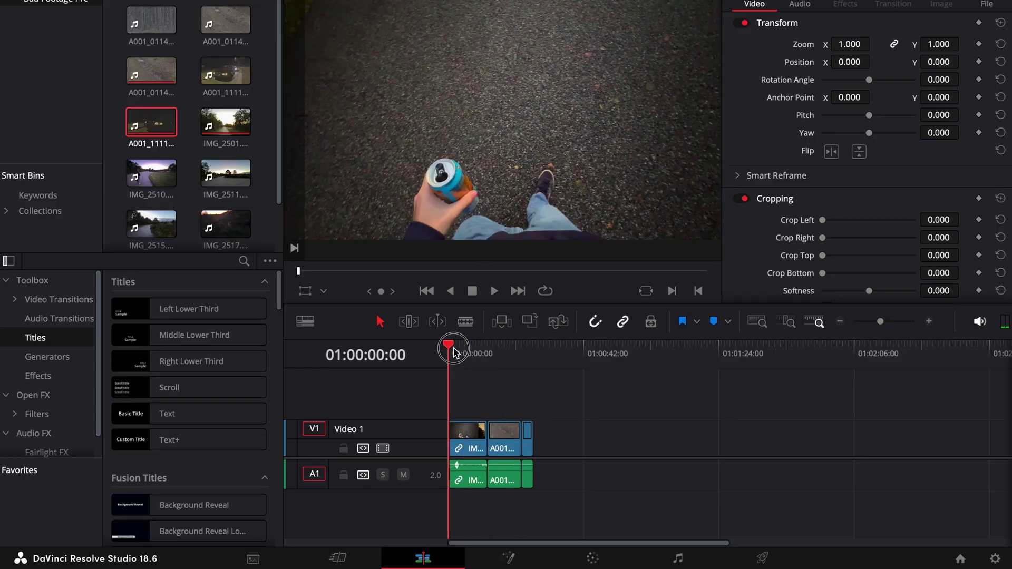
{"action": "key", "text": "space"}
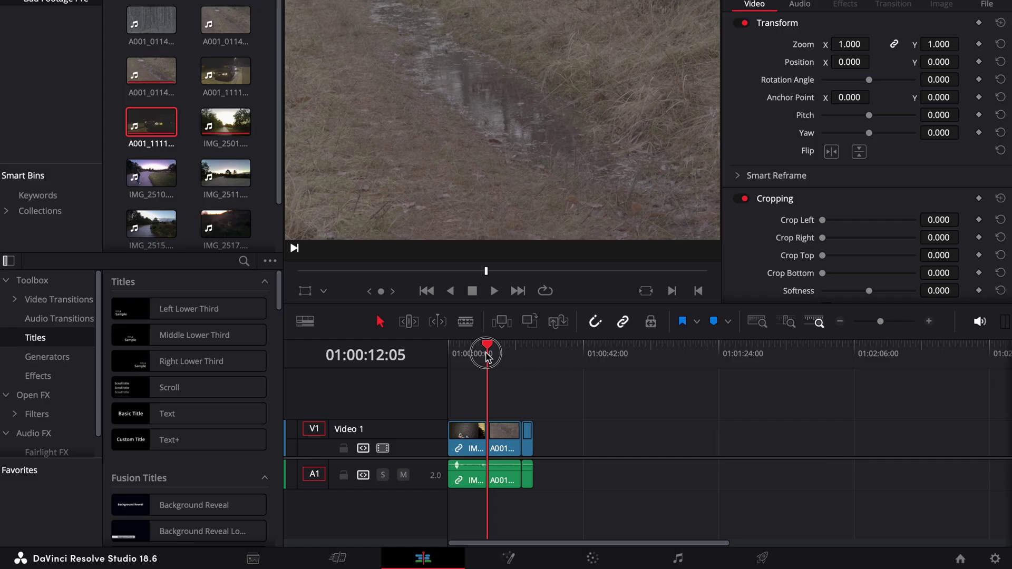
{"action": "left_click_drag", "start_coordinate": [500, 358], "coordinate": [517, 357]}
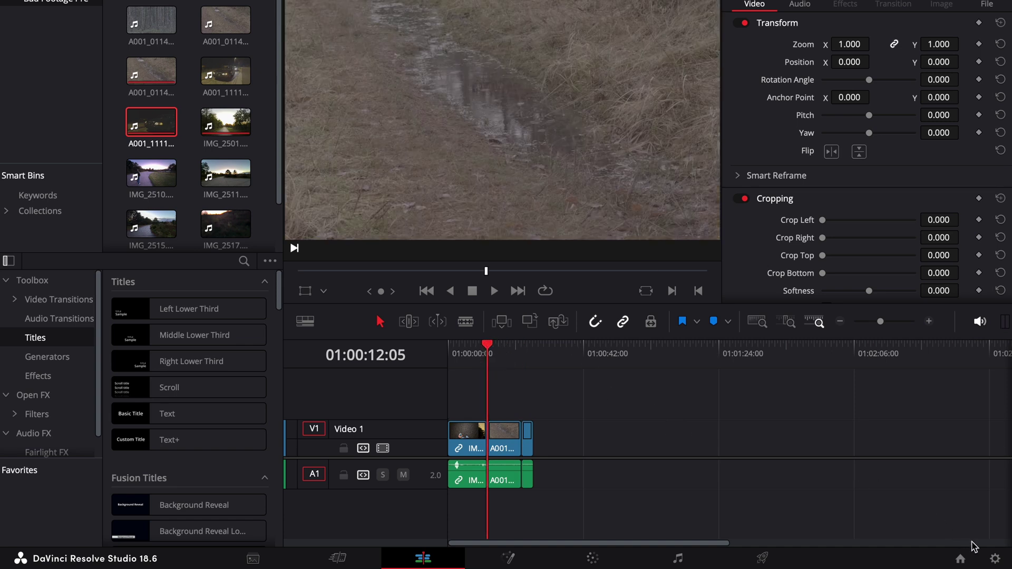
- Switch the project's colour science to DaVinci YRGB Color Managed and save the settings
{"action": "left_click", "coordinate": [994, 559]}
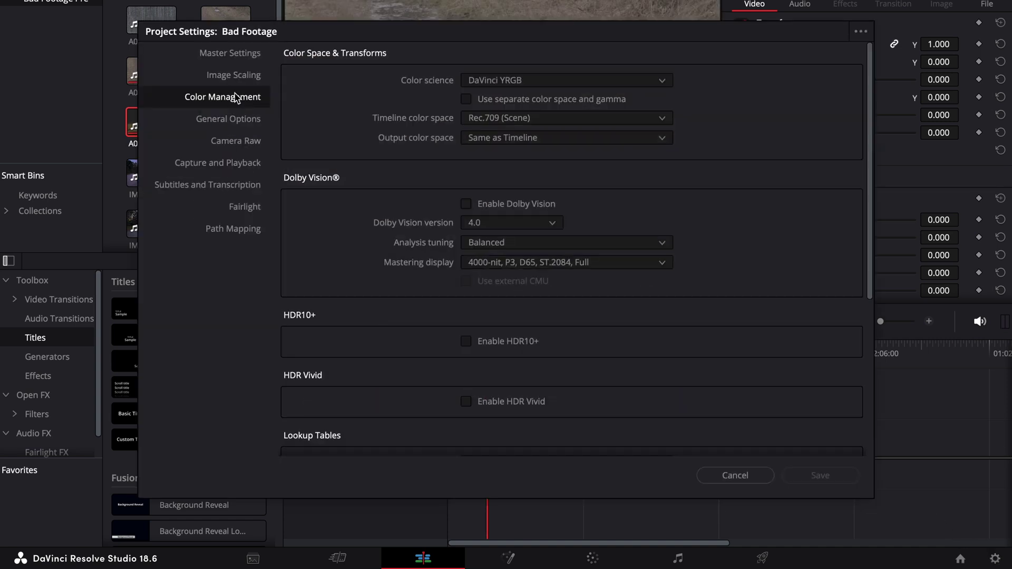
{"action": "left_click", "coordinate": [519, 81]}
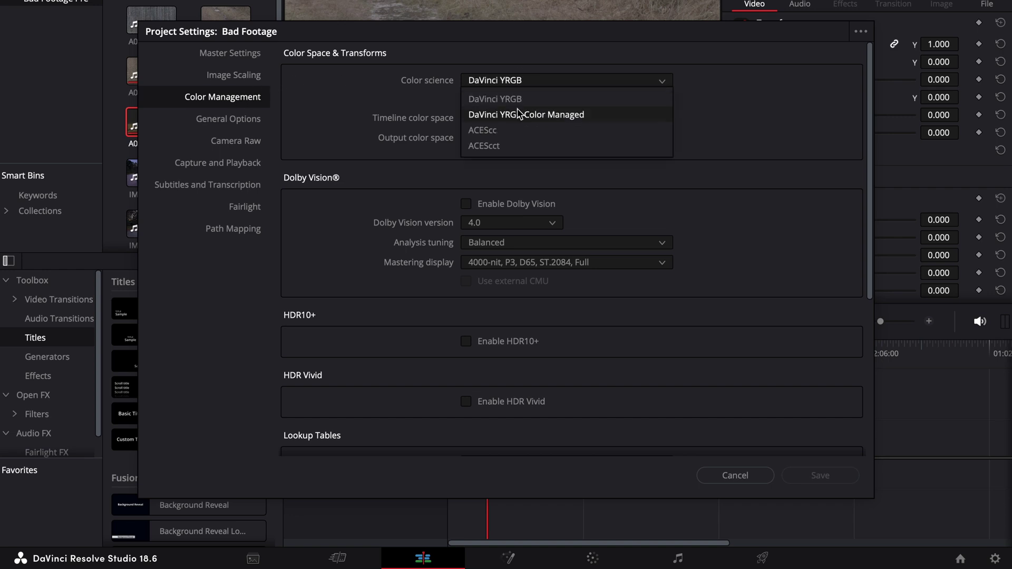
{"action": "left_click", "coordinate": [539, 118]}
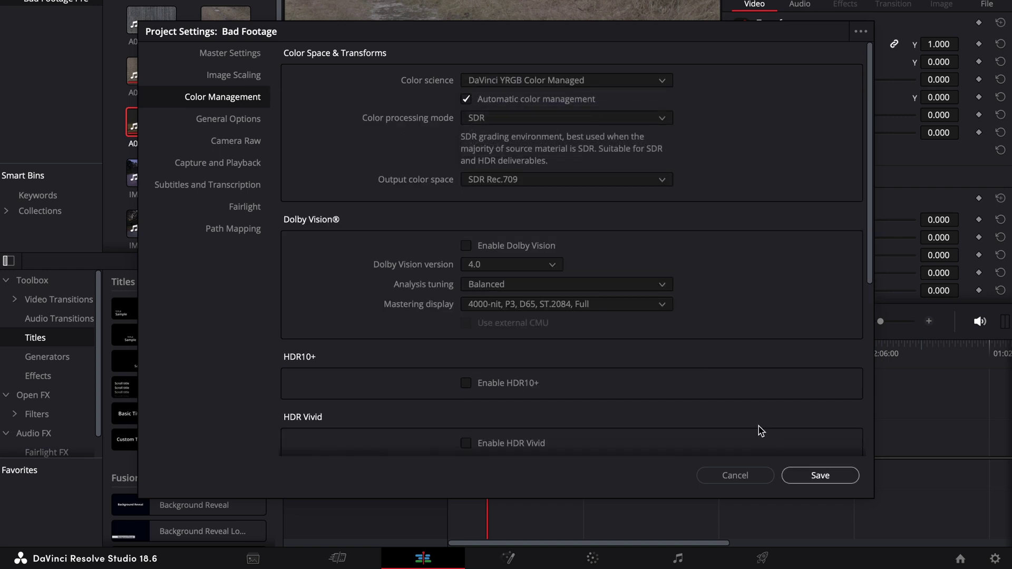
{"action": "left_click", "coordinate": [822, 474]}
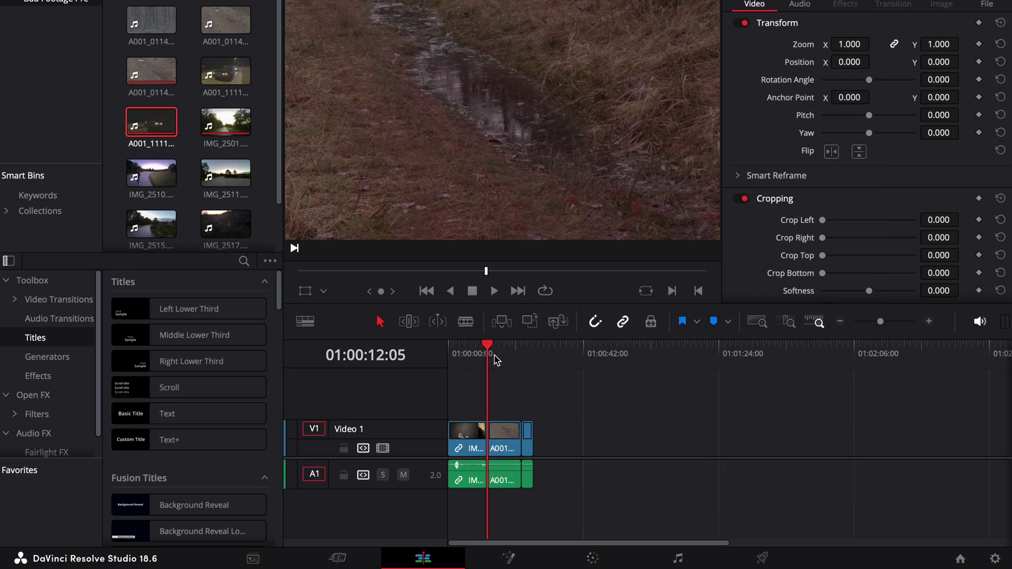
{"action": "mouse_move", "coordinate": [503, 355]}
{"action": "left_mouse_down"}
{"action": "mouse_move", "coordinate": [510, 362]}
{"action": "mouse_move", "coordinate": [491, 359]}
{"action": "mouse_move", "coordinate": [519, 360]}
{"action": "left_mouse_up"}
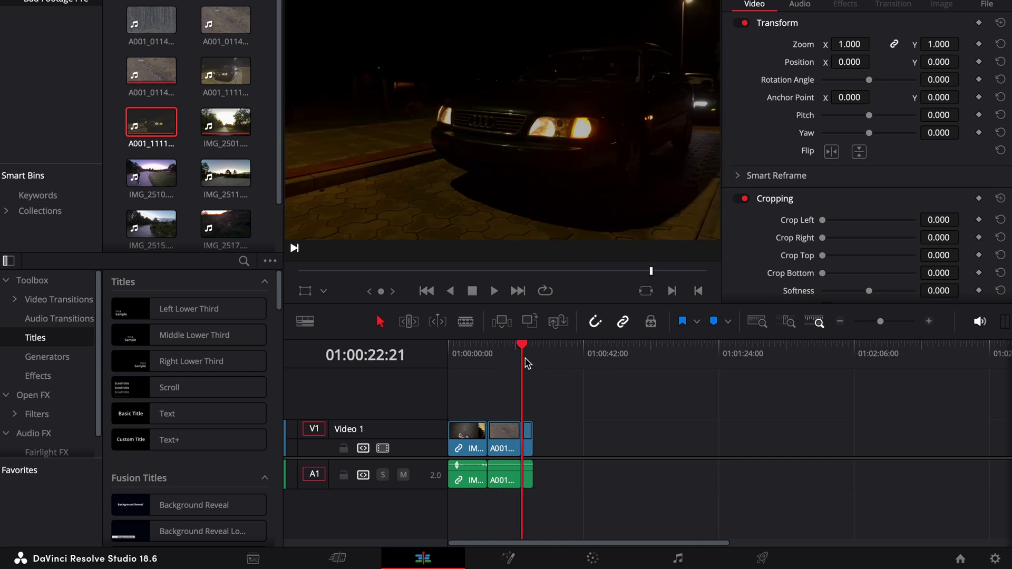
{"action": "key", "text": "space"}
{"action": "key", "text": "space"}
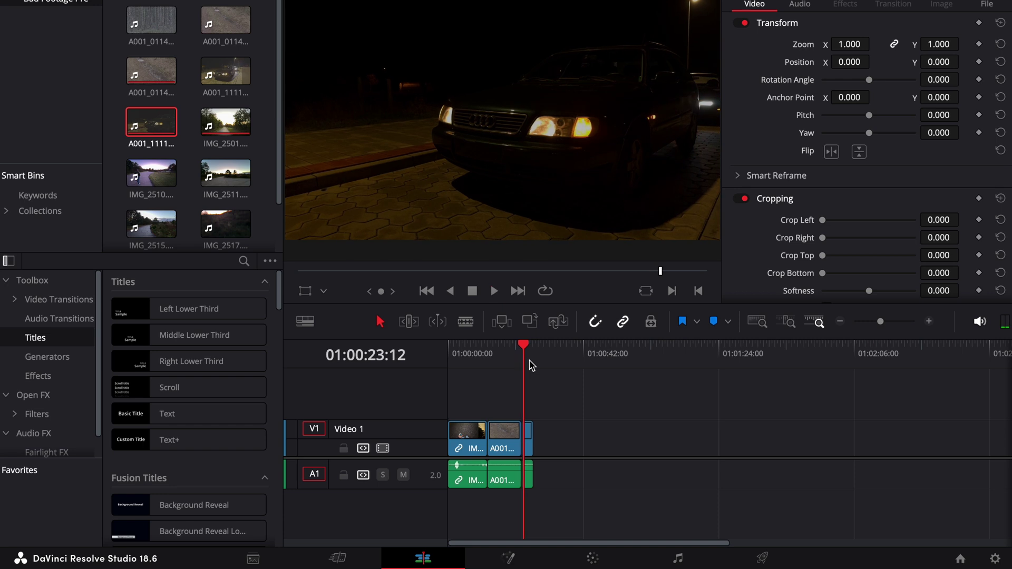
{"action": "key", "text": "space"}
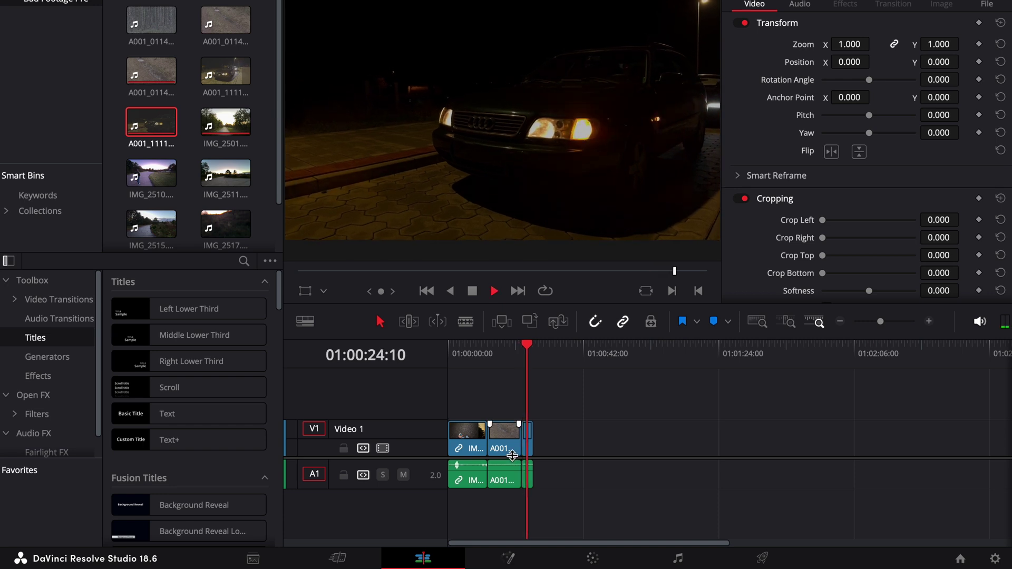
{"action": "left_click", "coordinate": [463, 359]}
{"action": "mouse_move", "coordinate": [463, 360]}
{"action": "left_mouse_down"}
{"action": "mouse_move", "coordinate": [449, 357]}
{"action": "mouse_move", "coordinate": [465, 363]}
{"action": "left_mouse_up"}
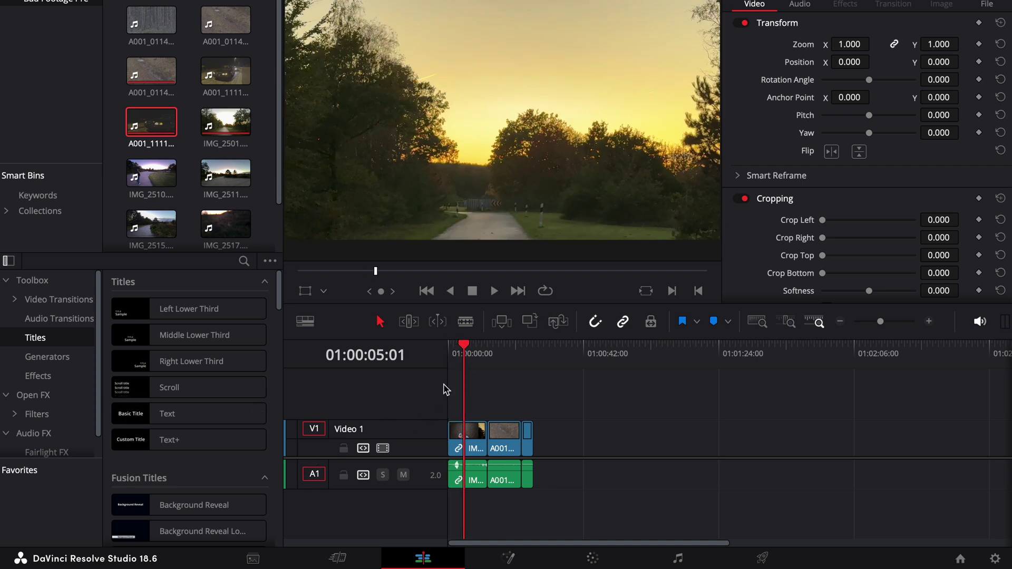
{"action": "left_click_drag", "start_coordinate": [465, 347], "coordinate": [464, 352]}
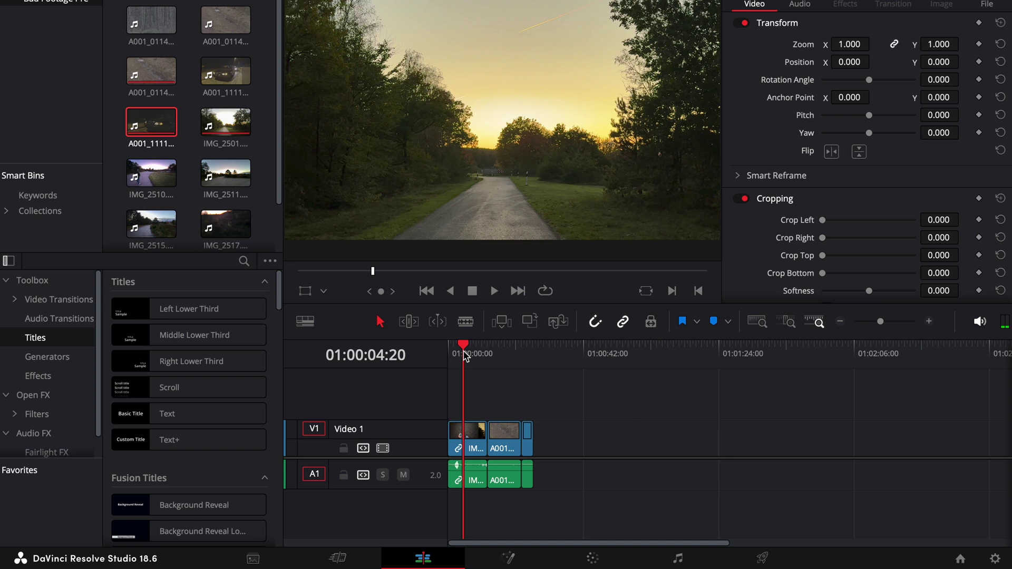
{"action": "left_click", "coordinate": [464, 355]}
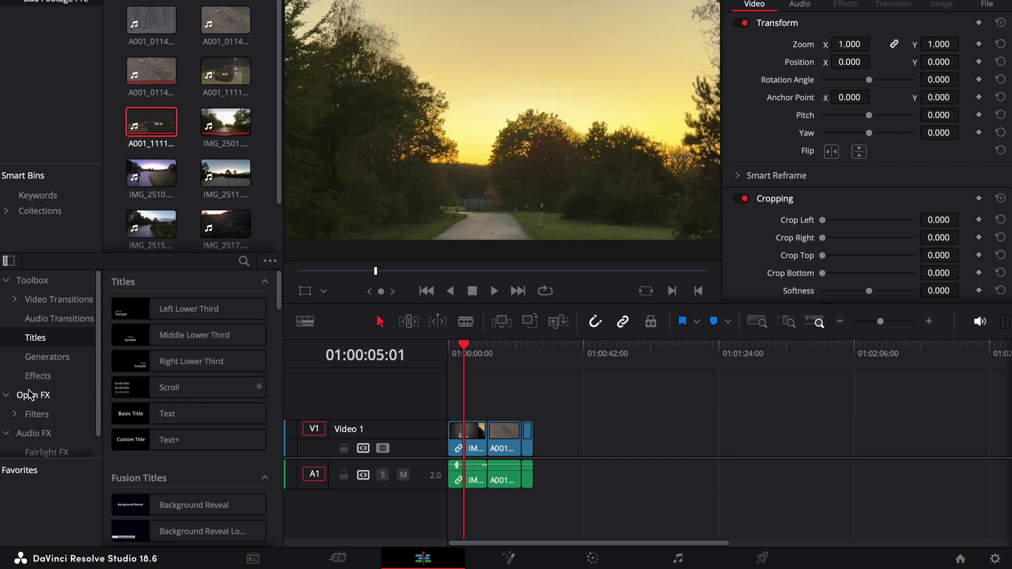
{"action": "left_click", "coordinate": [24, 396]}
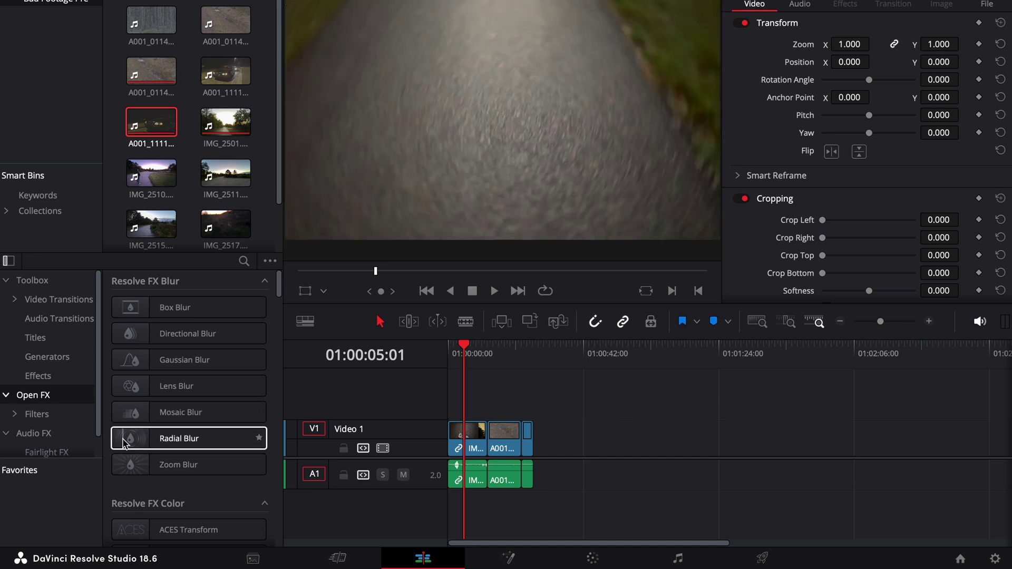
- Search Open FX for 'anal' and apply Analog Damage to the sunset clip
{"action": "scroll", "coordinate": [125, 435], "scroll_direction": "down", "scroll_amount": 15}
{"action": "left_click", "coordinate": [244, 261]}
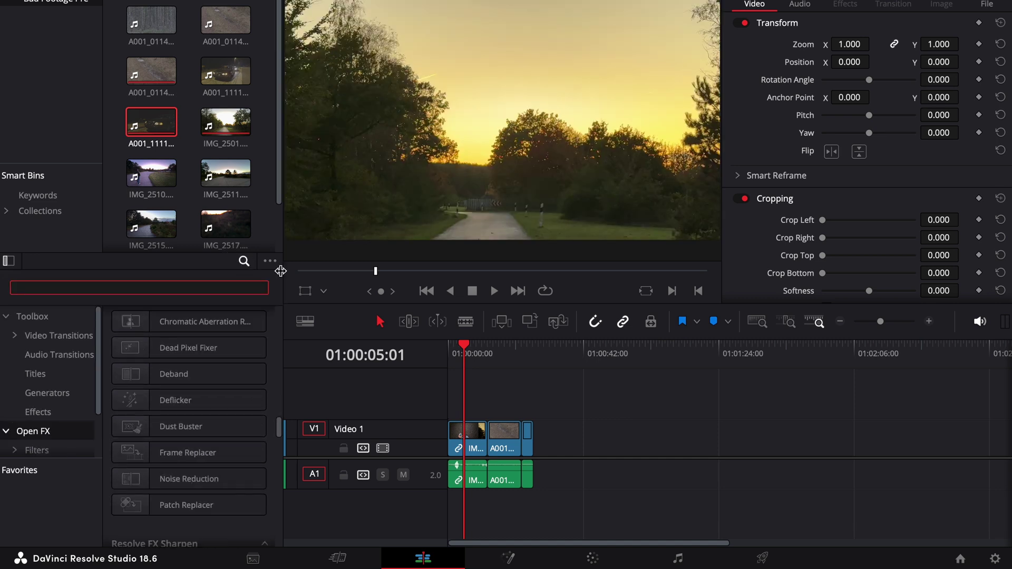
{"action": "type", "text": "anala"}
{"action": "left_click_drag", "start_coordinate": [188, 343], "coordinate": [475, 444]}
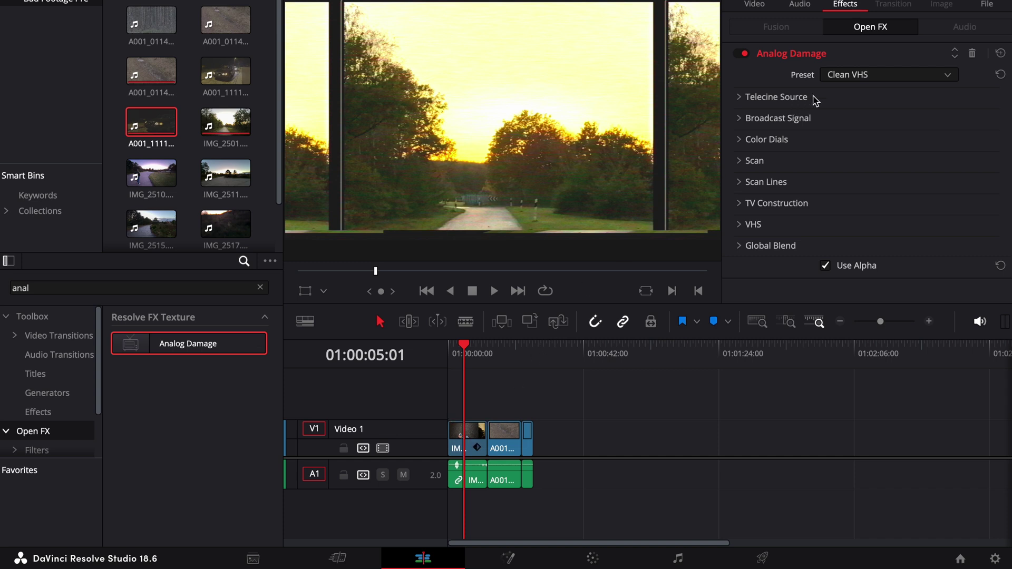
- Try the 1990s, Old VHS and 1980s presets, then settle on Clean VHS
{"action": "left_click", "coordinate": [824, 79]}
{"action": "scroll", "coordinate": [843, 197], "scroll_direction": "down", "scroll_amount": 1}
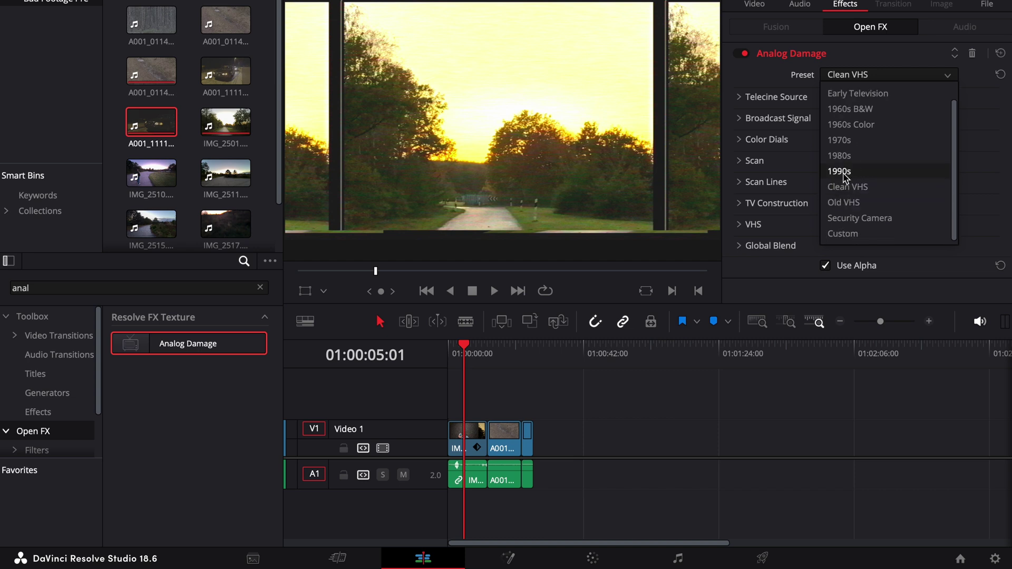
{"action": "left_click", "coordinate": [846, 172]}
{"action": "left_click", "coordinate": [872, 76]}
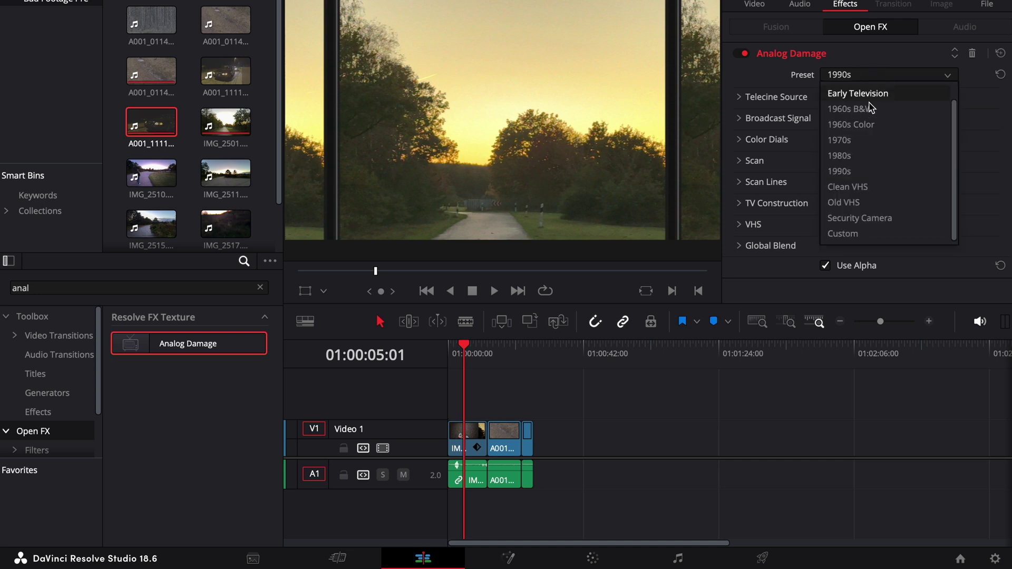
{"action": "left_click", "coordinate": [842, 203]}
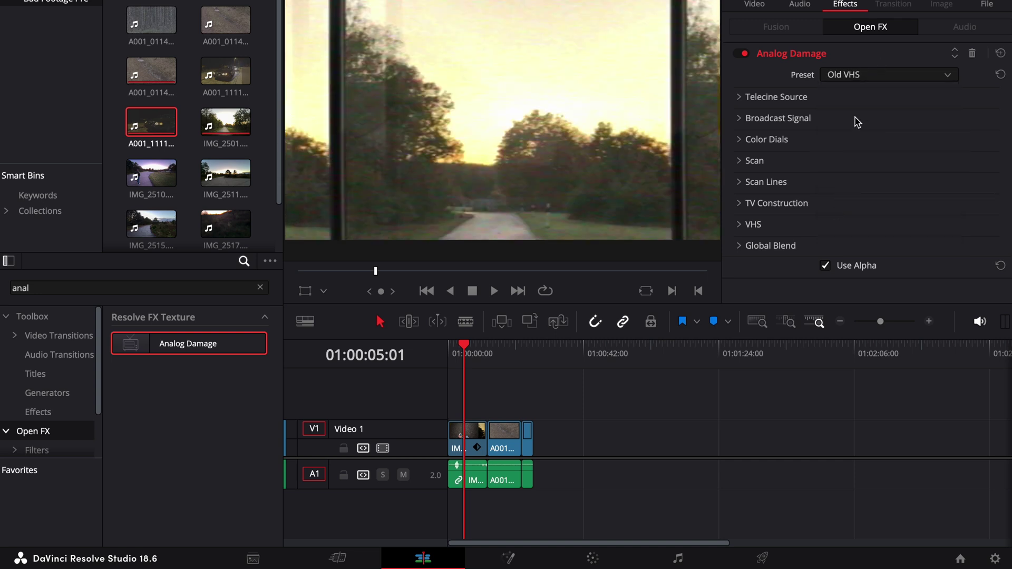
{"action": "left_click", "coordinate": [883, 76]}
{"action": "left_click", "coordinate": [864, 147]}
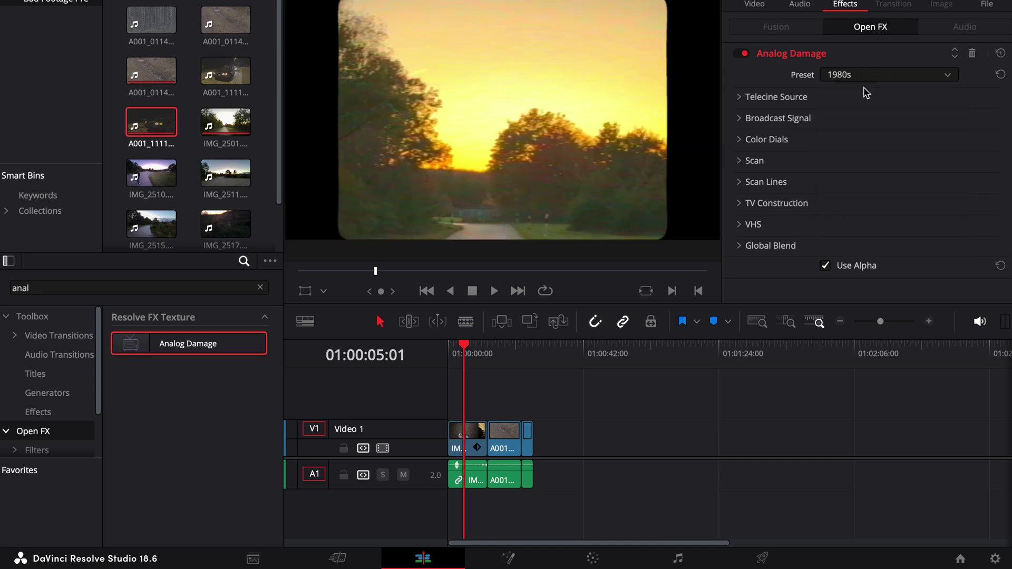
{"action": "left_click", "coordinate": [854, 77]}
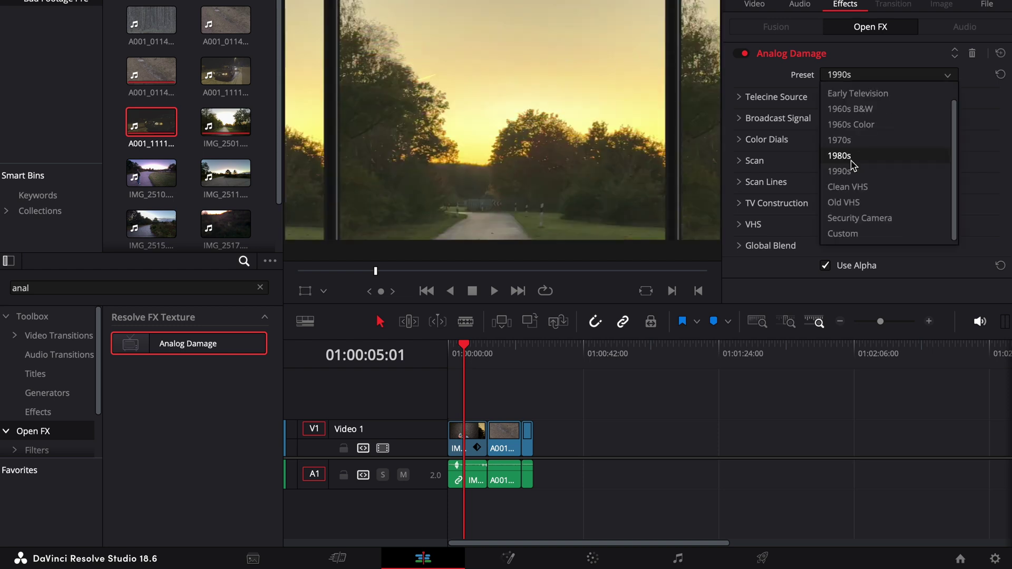
{"action": "left_click", "coordinate": [849, 187]}
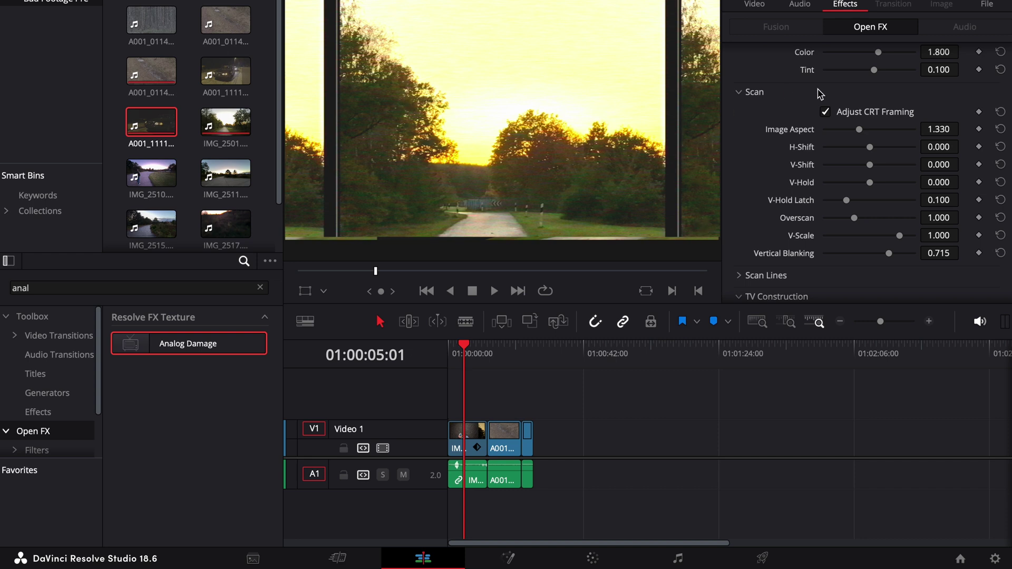
- Turn off Adjust CRT Framing to remove the black bars and show the cropping settings
{"action": "left_click", "coordinate": [825, 111]}
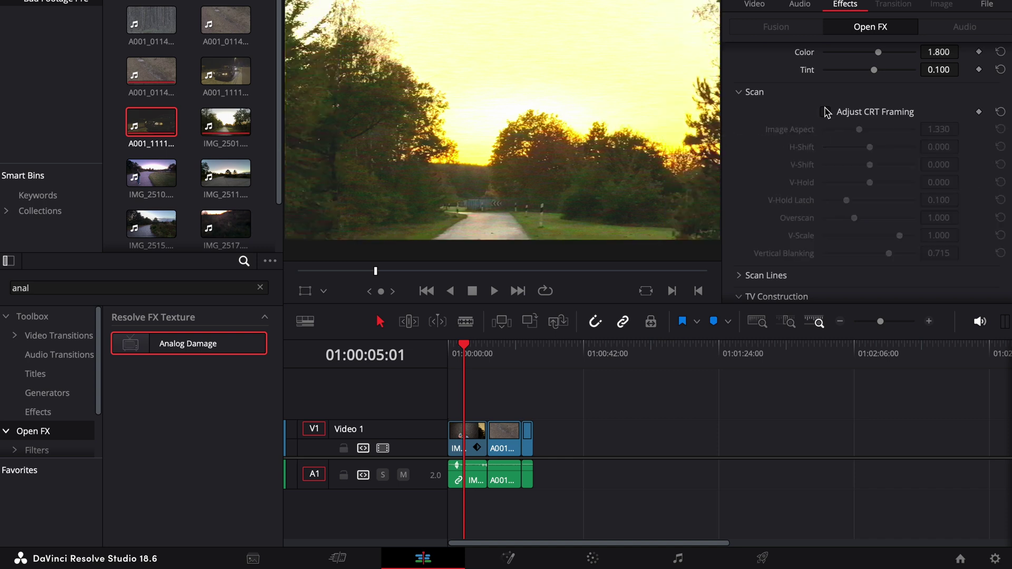
{"action": "scroll", "coordinate": [765, 108], "scroll_direction": "up", "scroll_amount": 5}
{"action": "left_click", "coordinate": [766, 4]}
{"action": "scroll", "coordinate": [796, 217], "scroll_direction": "down", "scroll_amount": 1}
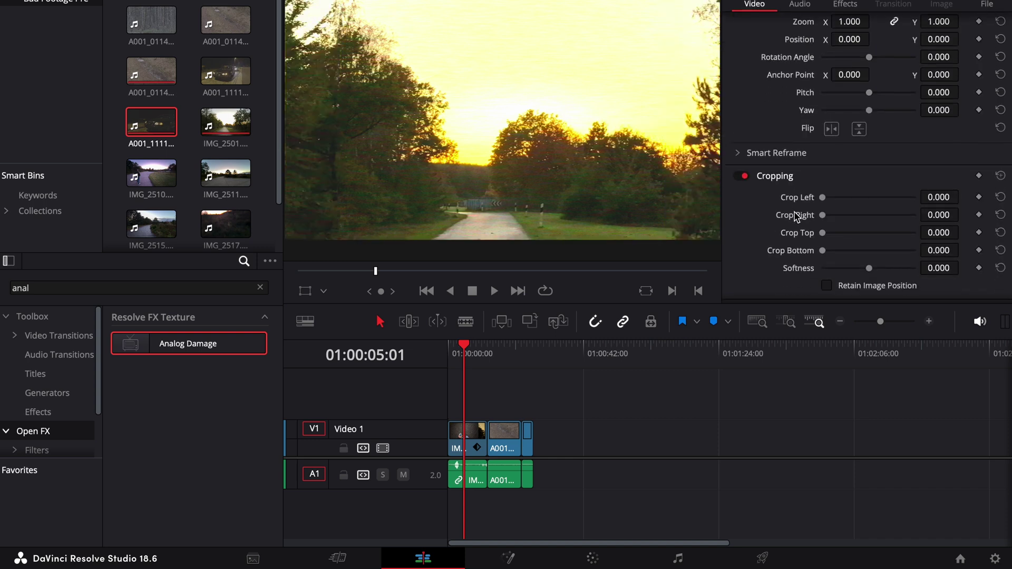
- Crop the sunset clip's left and right sides, ending at 230 each
{"action": "left_click", "coordinate": [943, 196]}
{"action": "type", "text": "150"}
{"action": "key", "text": "Return"}
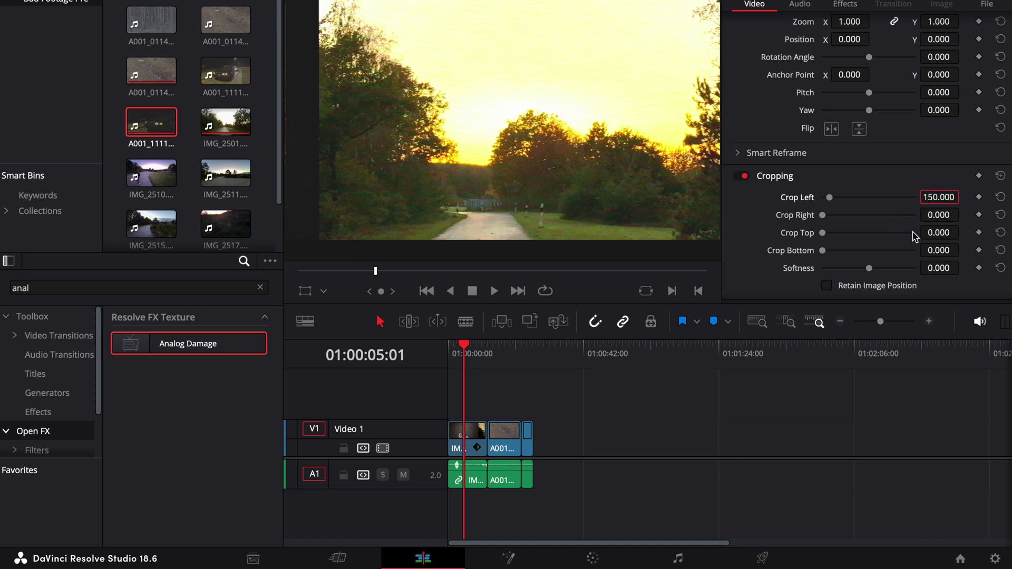
{"action": "key", "text": "Tab"}
{"action": "type", "text": "150"}
{"action": "key", "text": "Return"}
{"action": "left_click", "coordinate": [940, 214]}
{"action": "type", "text": "2"}
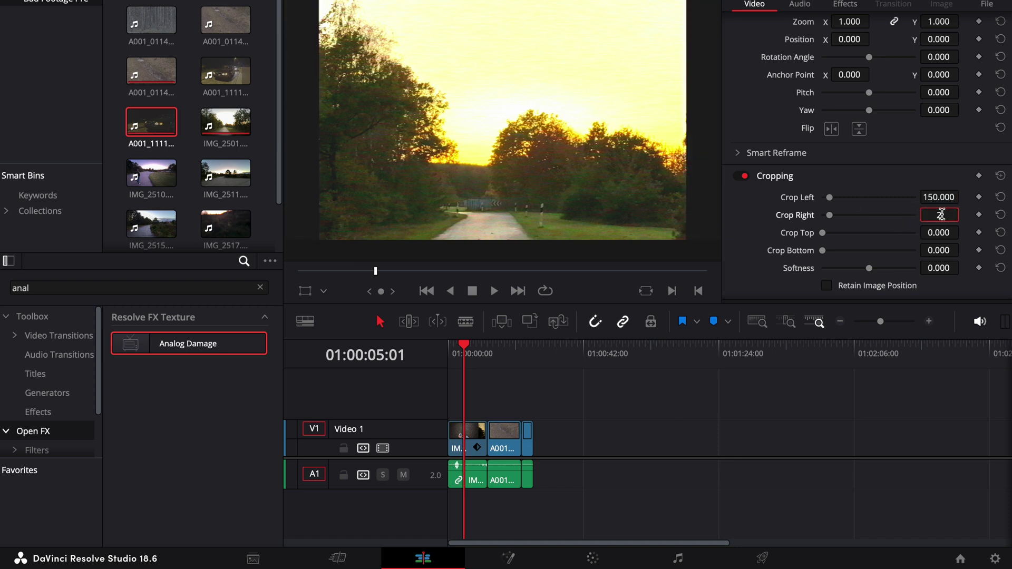
{"action": "type", "text": "30"}
{"action": "key", "text": "Return"}
- Play the cropped sunset clip from the start, stopping at 01:00:07:12
{"action": "left_click", "coordinate": [451, 360]}
{"action": "key", "text": "space"}
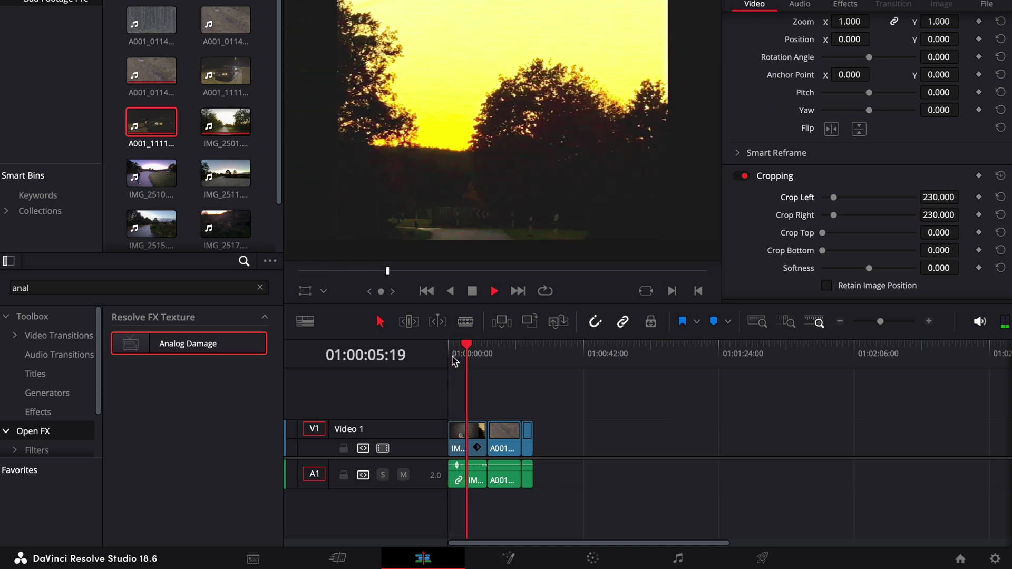
{"action": "left_click", "coordinate": [472, 354]}
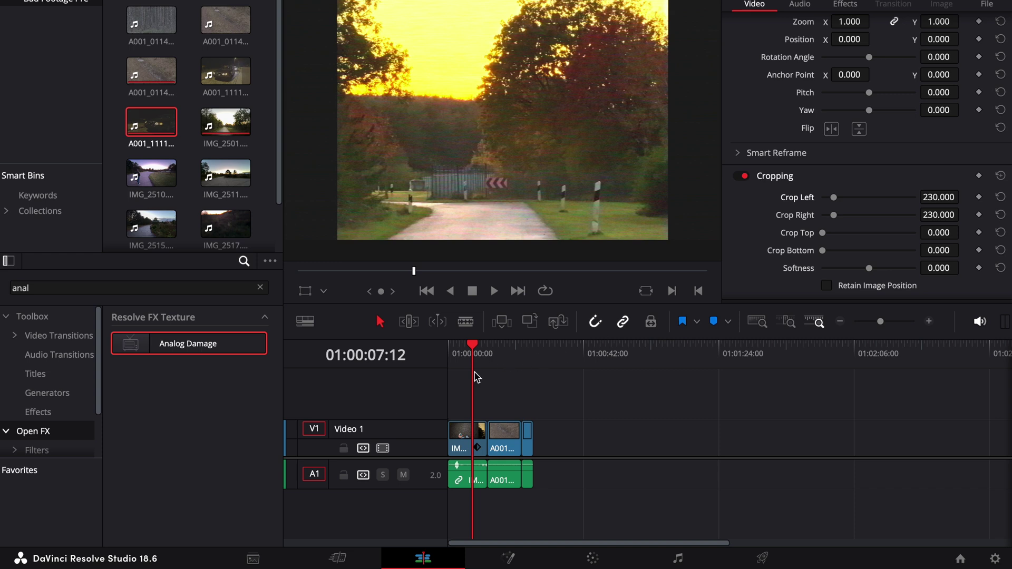
- Remove the Analog Damage effect from the sunset clip and move to colour grading
{"action": "left_click", "coordinate": [843, 4]}
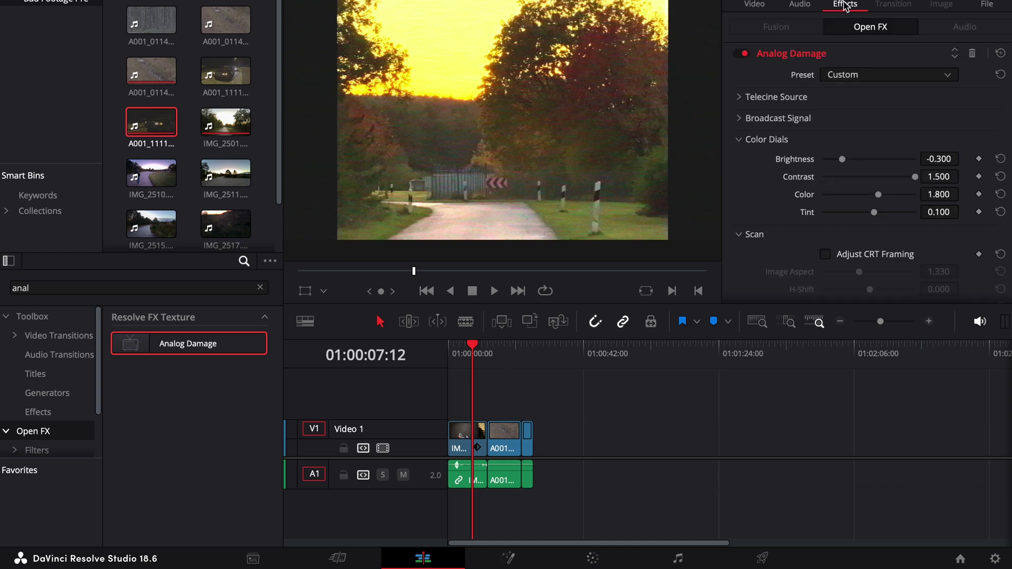
{"action": "left_click", "coordinate": [972, 53]}
{"action": "left_click", "coordinate": [585, 553]}
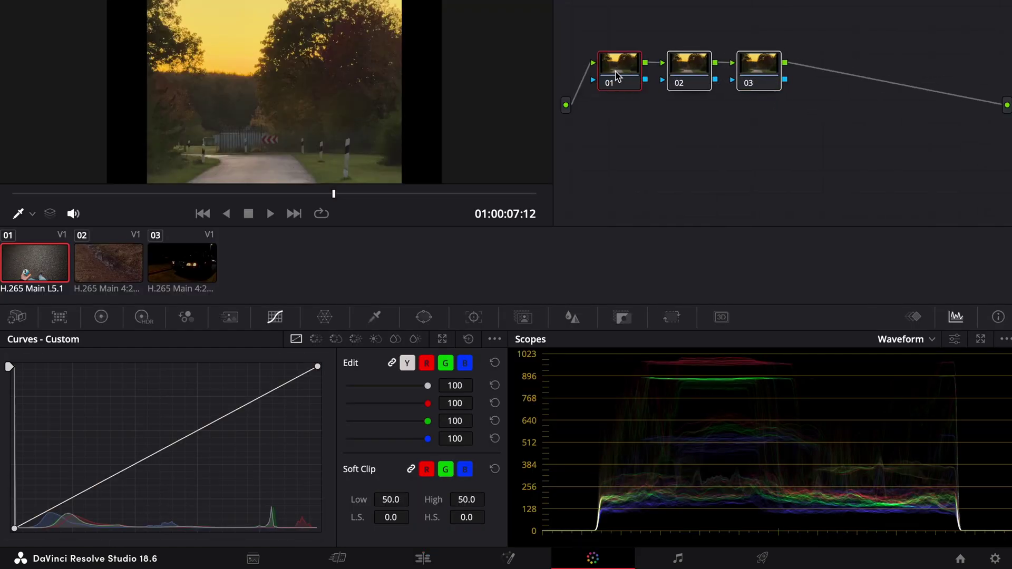
- Add three parallel nodes after node 03 and start labelling them r, g, b
{"action": "left_click", "coordinate": [757, 79]}
{"action": "key", "text": "alt+l"}
{"action": "key", "text": "alt+l"}
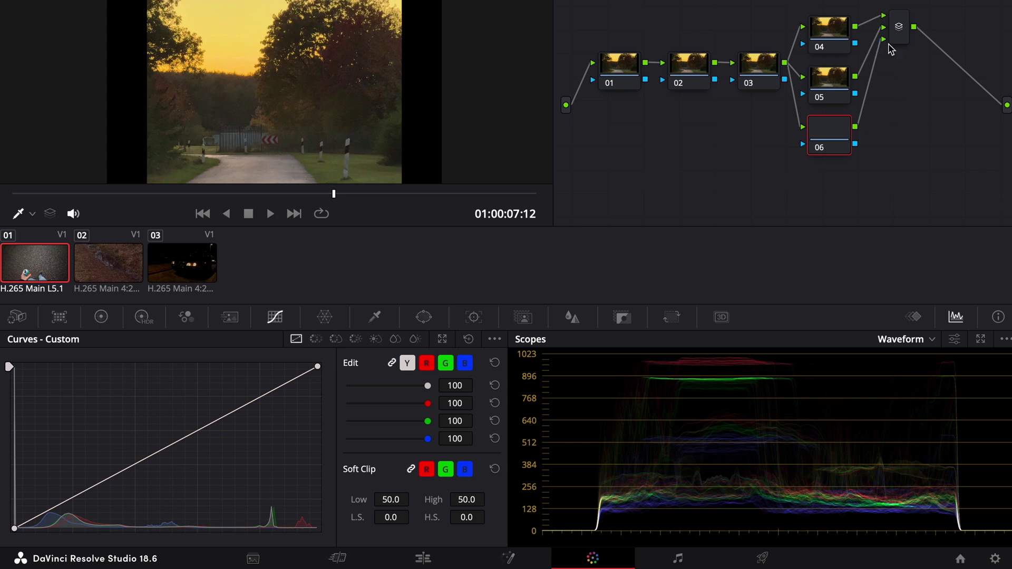
{"action": "left_click_drag", "start_coordinate": [890, 46], "coordinate": [884, 74]}
{"action": "right_click", "coordinate": [842, 50]}
{"action": "left_click", "coordinate": [845, 59]}
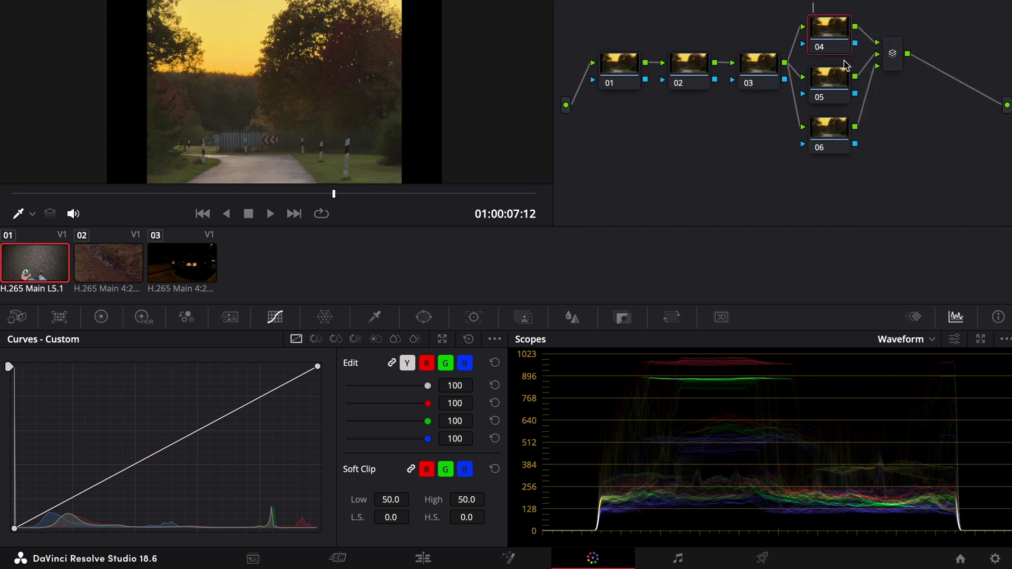
{"action": "type", "text": "rgb"}
- In the RGB Mixer, make node 04 pass only red and node 05 only green
{"action": "left_click", "coordinate": [186, 317]}
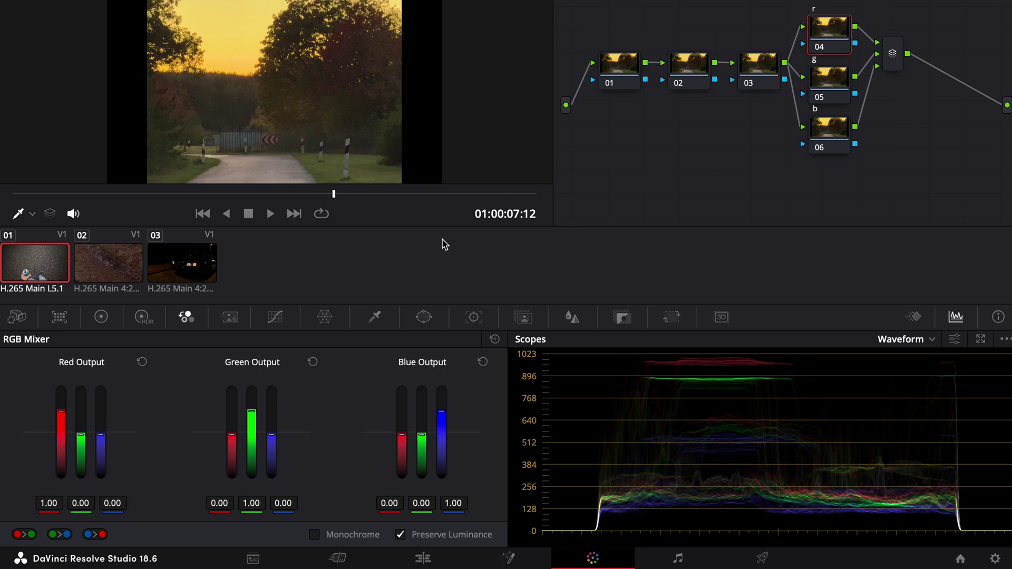
{"action": "left_click_drag", "start_coordinate": [79, 447], "coordinate": [102, 475]}
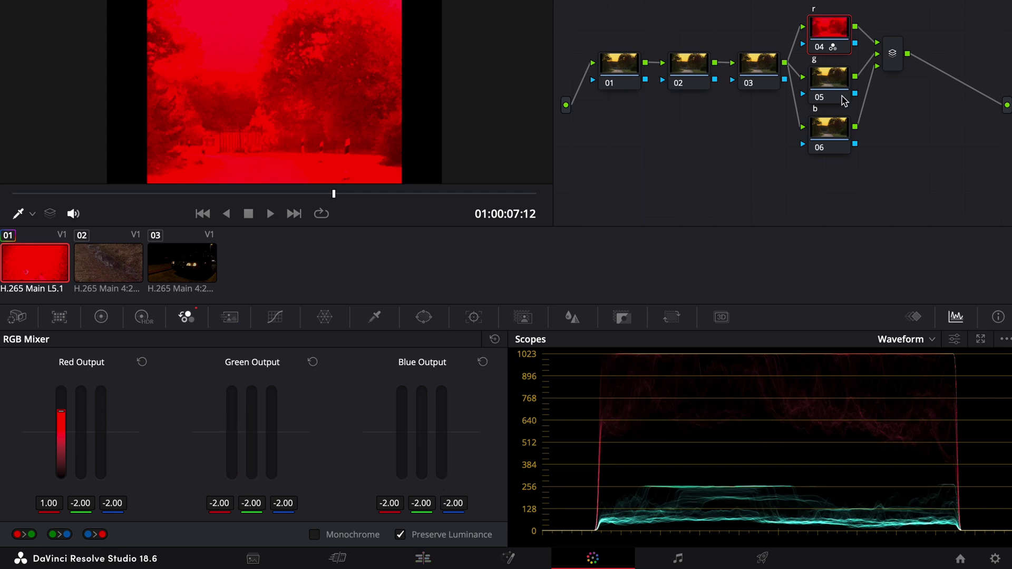
{"action": "left_click", "coordinate": [829, 84]}
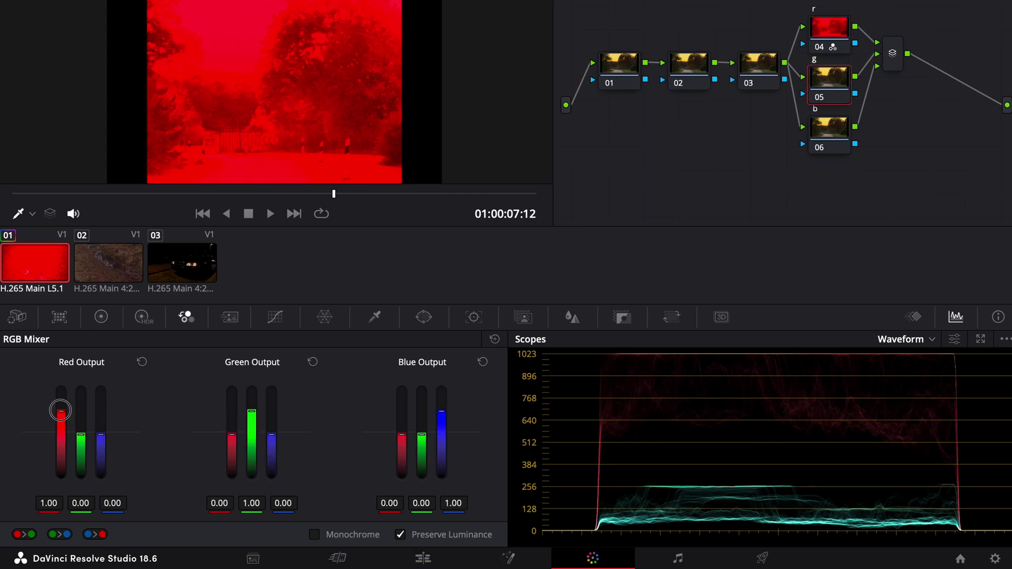
{"action": "left_click_drag", "start_coordinate": [61, 411], "coordinate": [63, 477]}
{"action": "left_click_drag", "start_coordinate": [80, 435], "coordinate": [80, 477]}
{"action": "left_click_drag", "start_coordinate": [100, 436], "coordinate": [101, 477]}
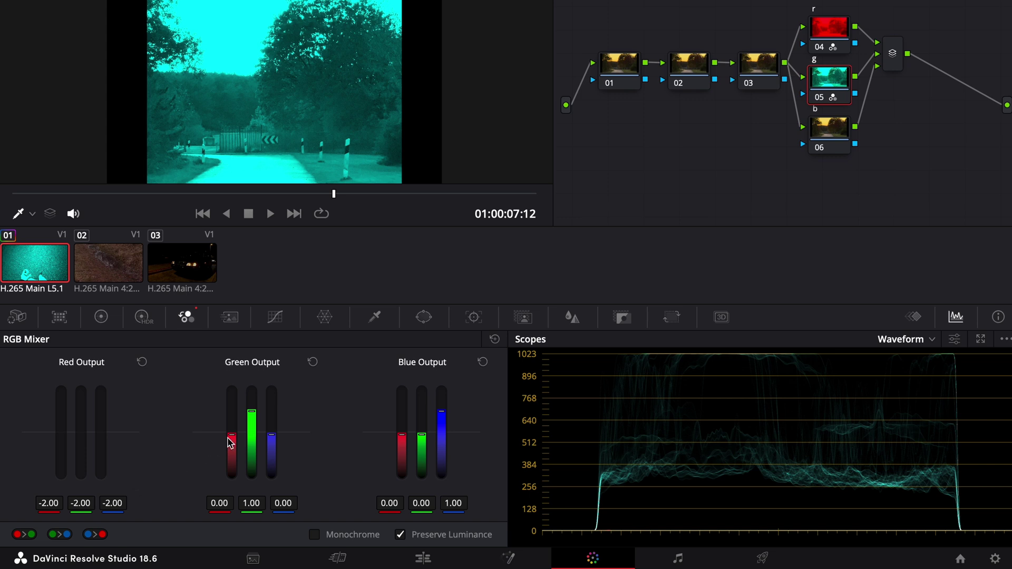
{"action": "left_click_drag", "start_coordinate": [230, 443], "coordinate": [232, 480]}
{"action": "left_click_drag", "start_coordinate": [278, 438], "coordinate": [271, 481]}
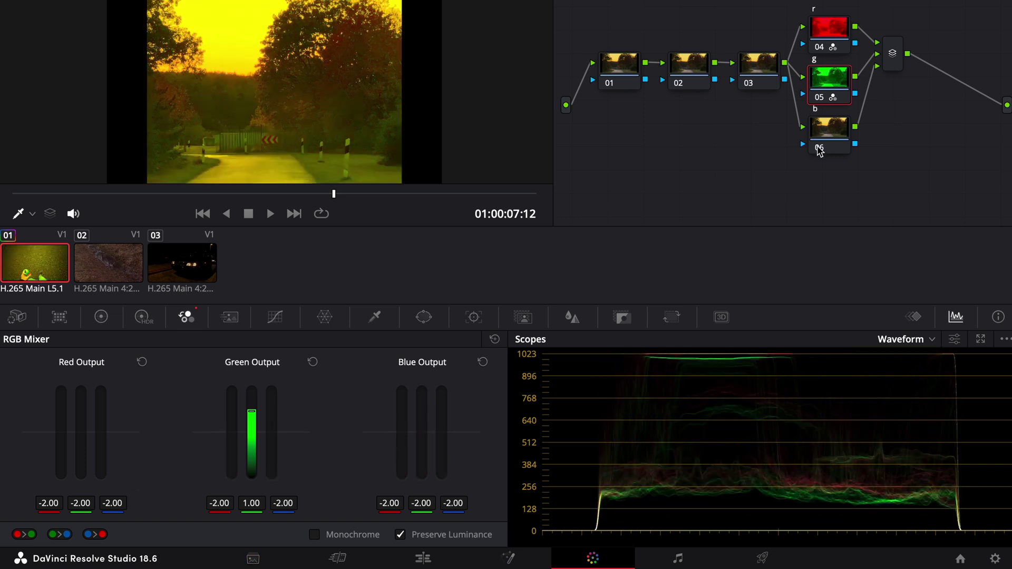
{"action": "left_click", "coordinate": [820, 144]}
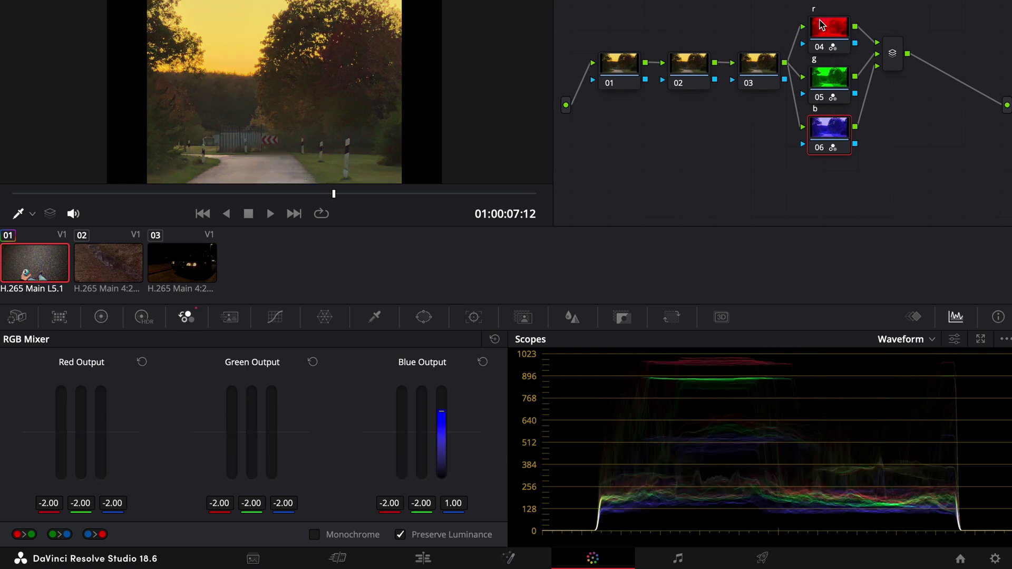
{"action": "left_click", "coordinate": [823, 25]}
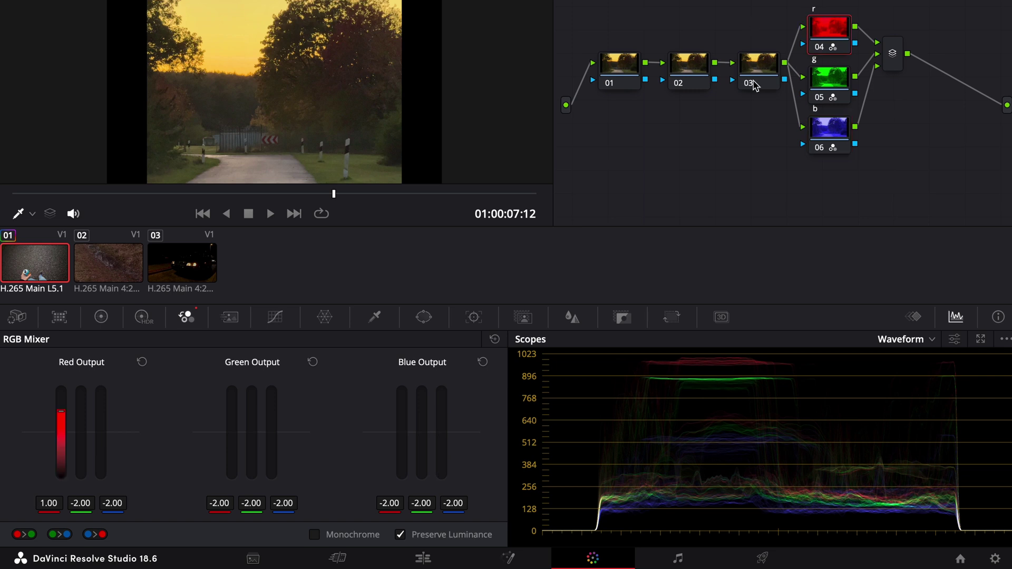
- Using Node Sizing, pan the red channel node 04 sideways to -2.500
{"action": "left_click", "coordinate": [623, 317]}
{"action": "left_click", "coordinate": [672, 316]}
{"action": "left_click", "coordinate": [422, 339]}
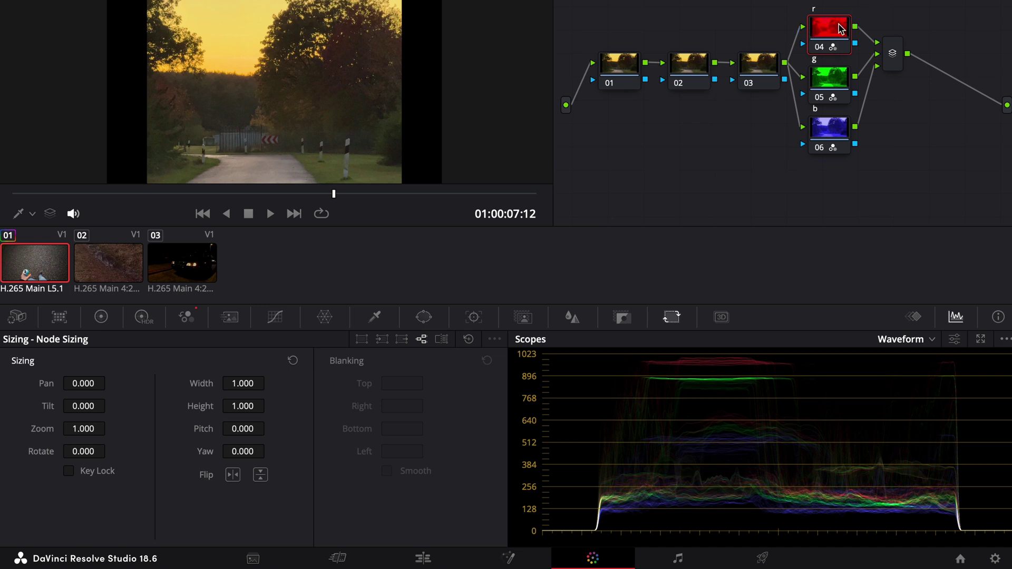
{"action": "left_click_drag", "start_coordinate": [77, 387], "coordinate": [93, 384]}
{"action": "left_click", "coordinate": [824, 132]}
{"action": "left_click", "coordinate": [824, 80]}
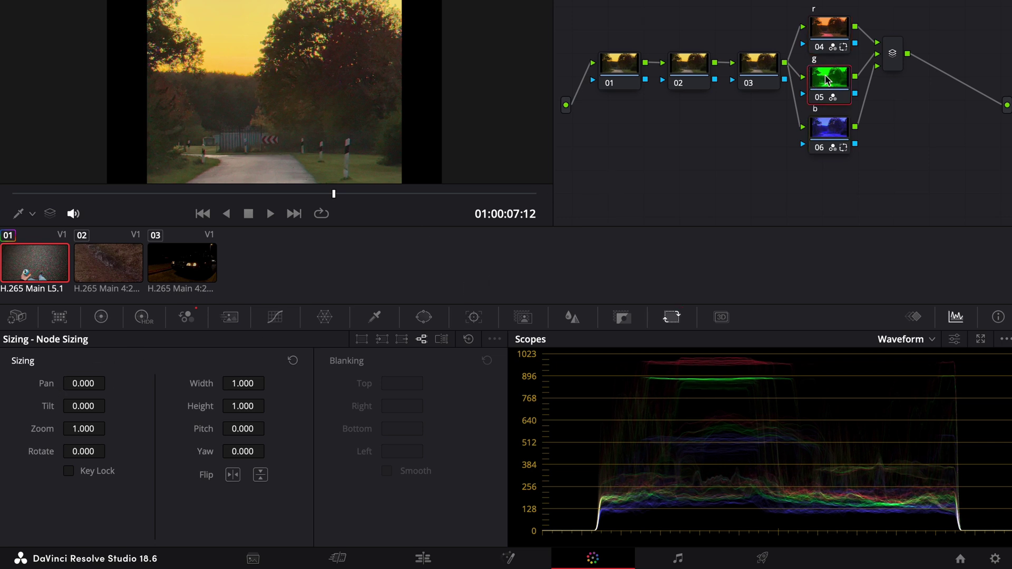
{"action": "key", "text": "ctrl+z"}
{"action": "key", "text": "ctrl+z"}
- Label node 08 'sharpen' and node 09 'blur' with the Blur palette showing
{"action": "left_click_drag", "start_coordinate": [93, 426], "coordinate": [109, 424]}
{"action": "left_click", "coordinate": [894, 58]}
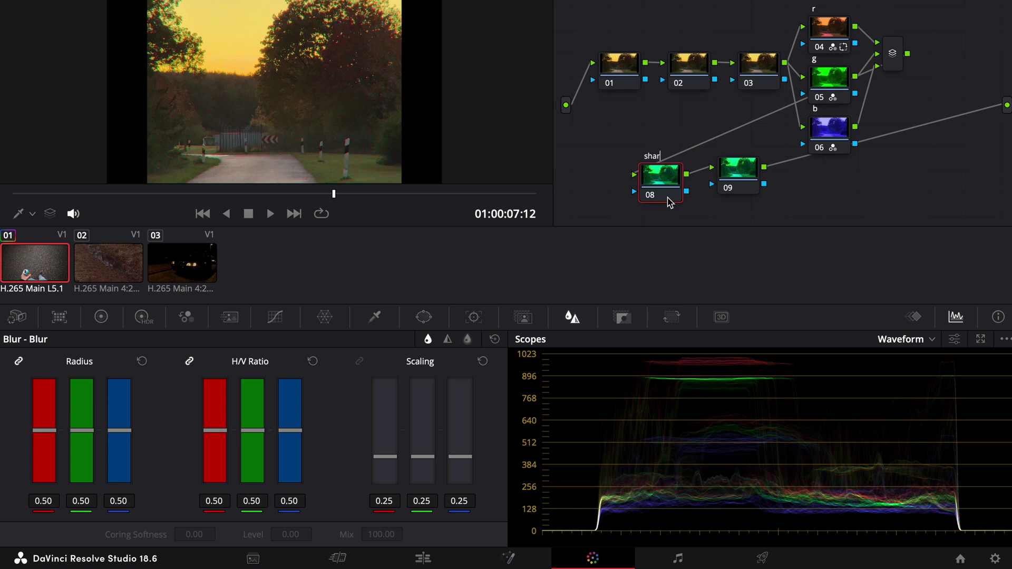
{"action": "left_click", "coordinate": [737, 179]}
{"action": "right_click", "coordinate": [722, 176]}
{"action": "left_click", "coordinate": [754, 205]}
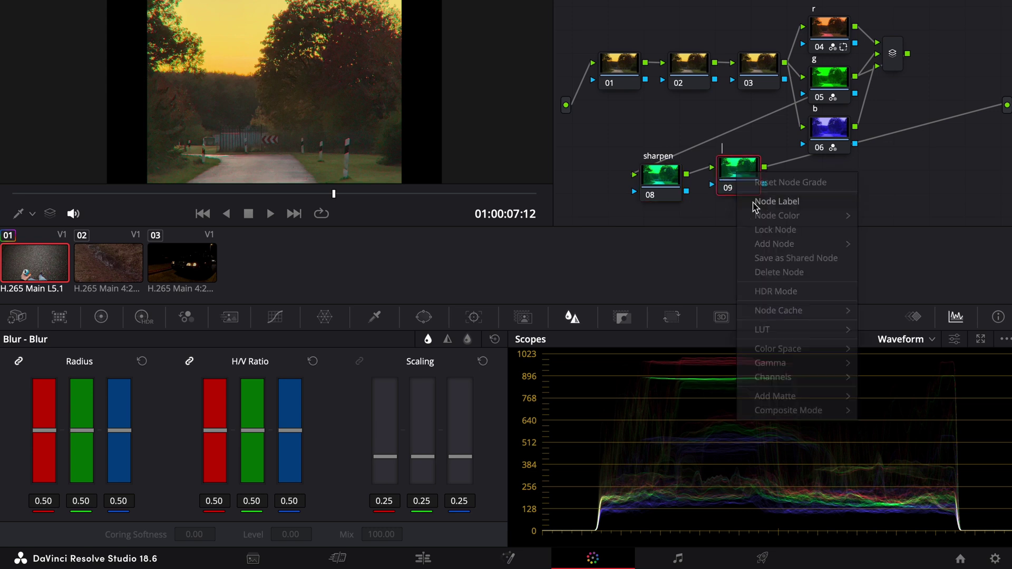
{"action": "type", "text": "blur"}
{"action": "left_click", "coordinate": [664, 175]}
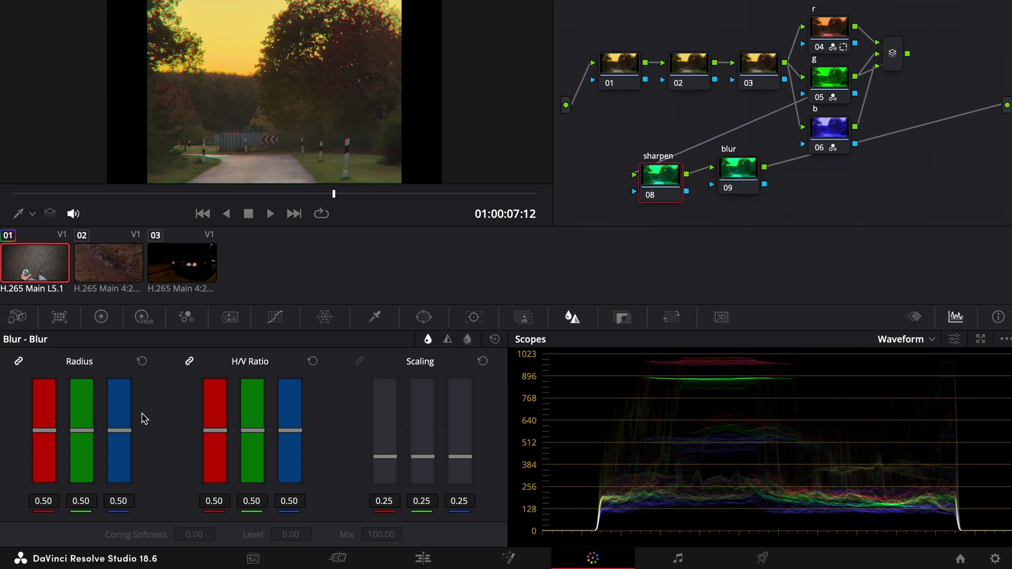
- Lower node 08's radius to 0.38 and raise node 09's blur radius to about 0.58
{"action": "left_click_drag", "start_coordinate": [74, 448], "coordinate": [77, 551]}
{"action": "left_click", "coordinate": [738, 177]}
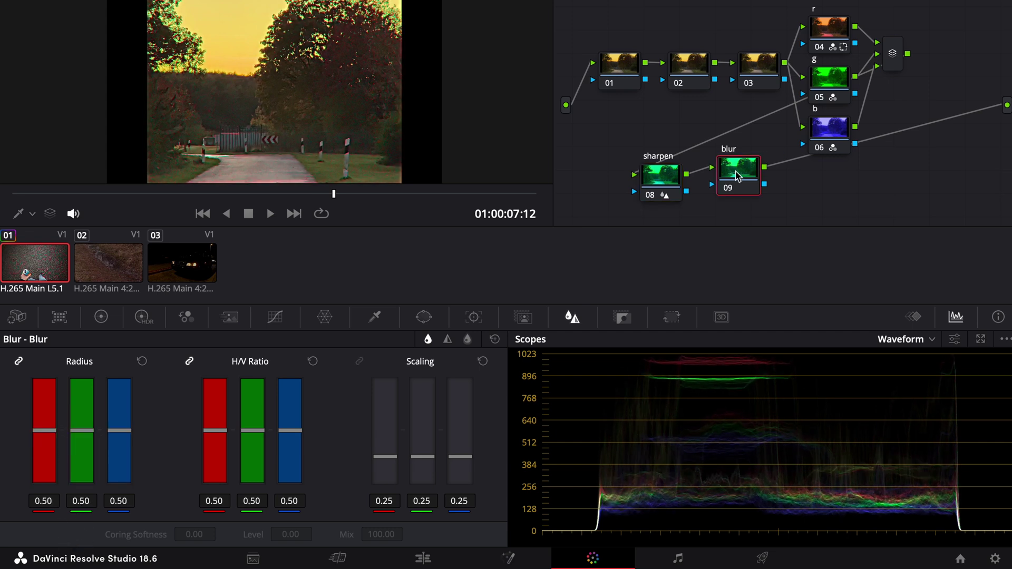
{"action": "left_click_drag", "start_coordinate": [95, 431], "coordinate": [95, 426]}
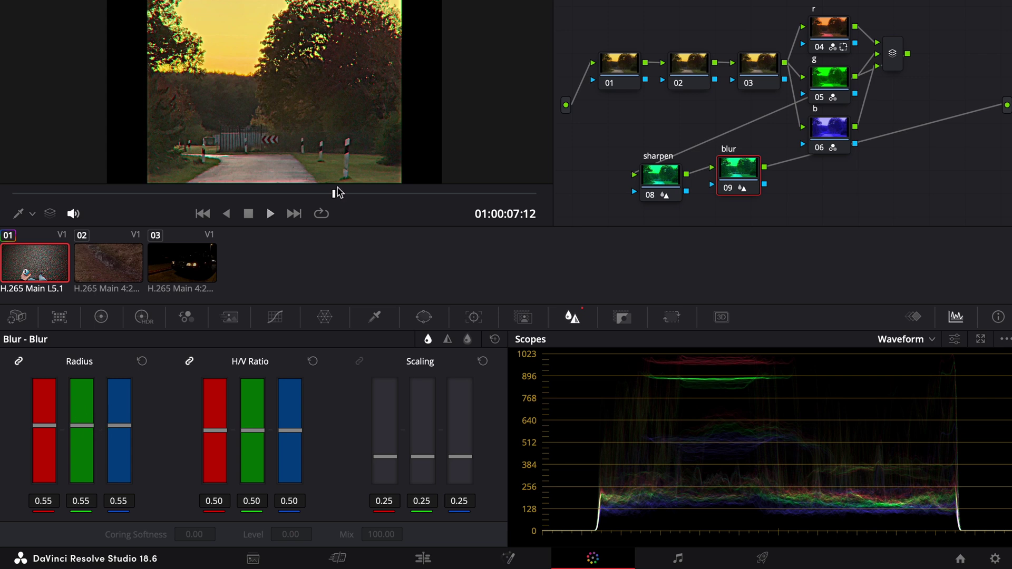
{"action": "left_click_drag", "start_coordinate": [363, 189], "coordinate": [282, 193]}
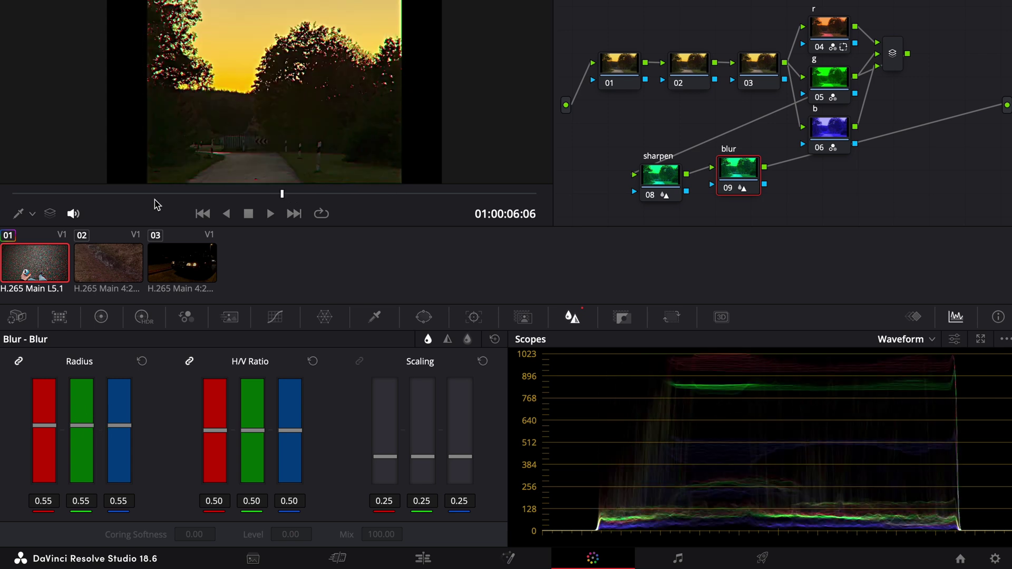
{"action": "left_click", "coordinate": [81, 195]}
{"action": "left_click_drag", "start_coordinate": [79, 198], "coordinate": [113, 202]}
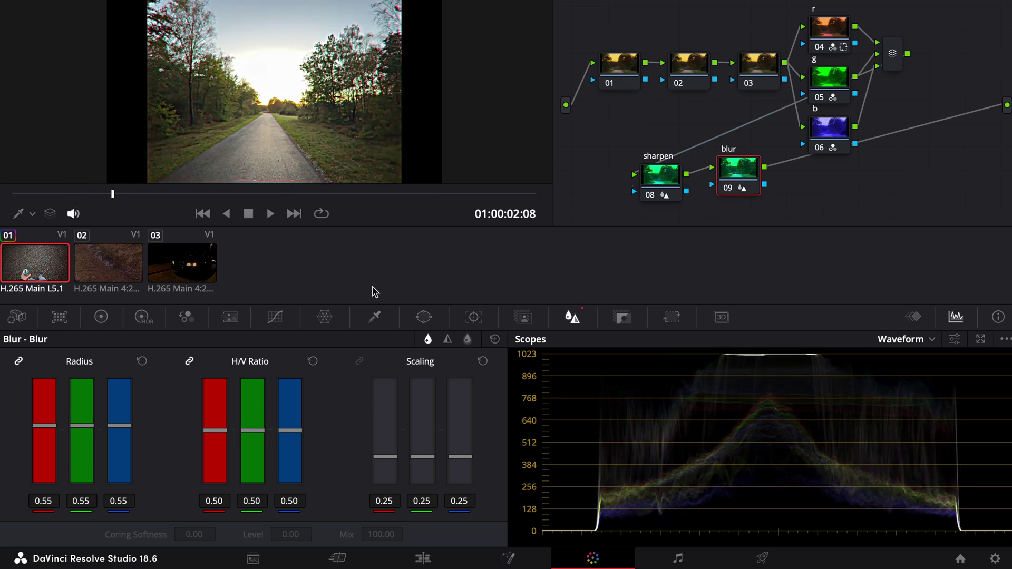
{"action": "left_click_drag", "start_coordinate": [85, 428], "coordinate": [80, 414]}
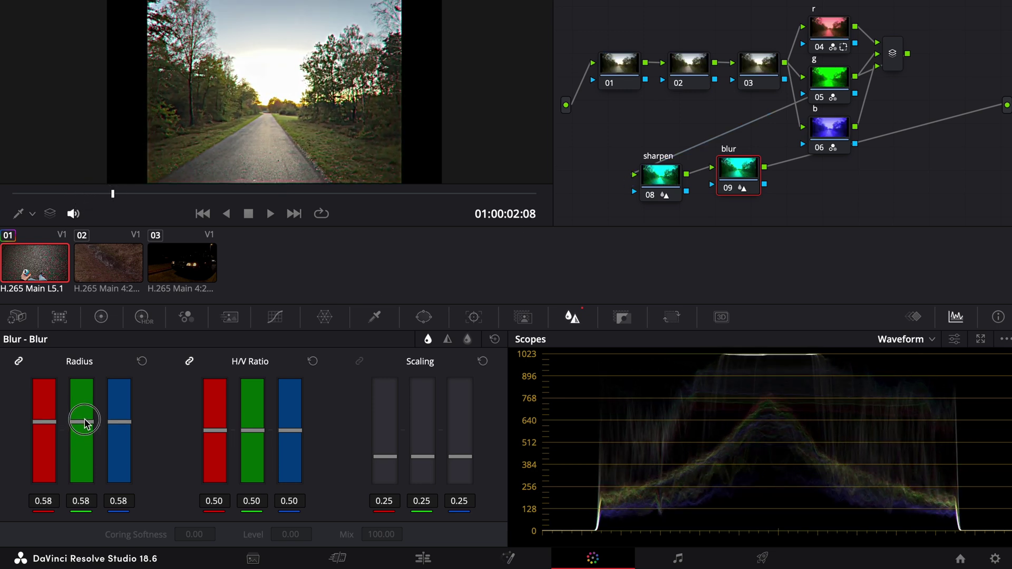
{"action": "key", "text": "ctrl+z"}
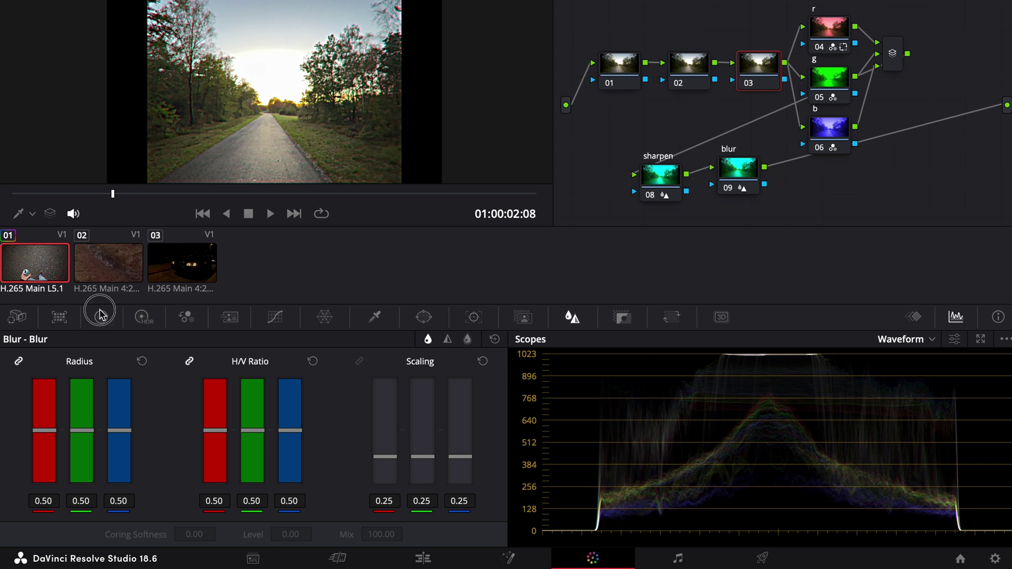
{"action": "left_click", "coordinate": [100, 317]}
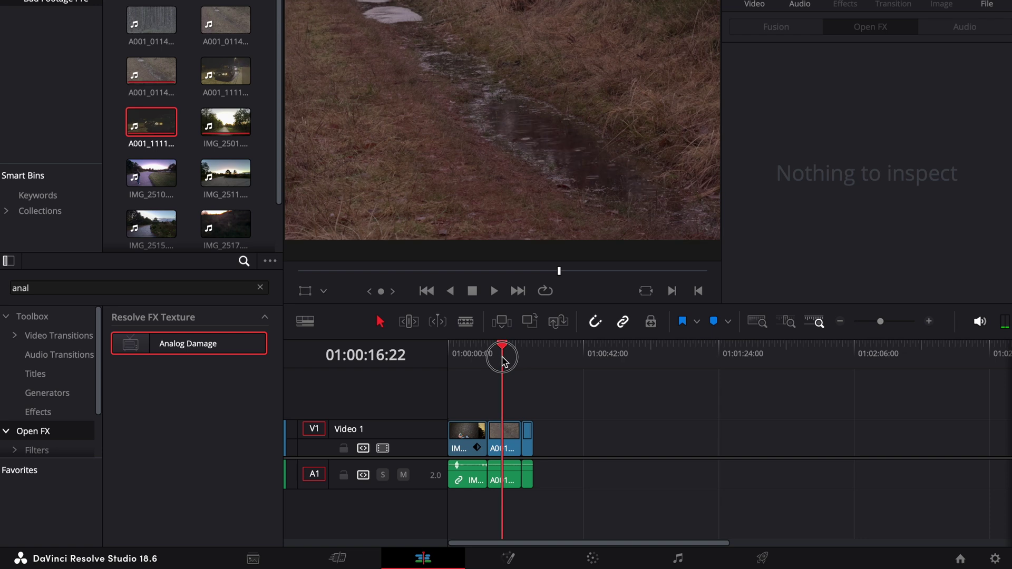
- Add serial node 04 to the stream clip and move it below the node chain
{"action": "left_click_drag", "start_coordinate": [505, 358], "coordinate": [503, 361]}
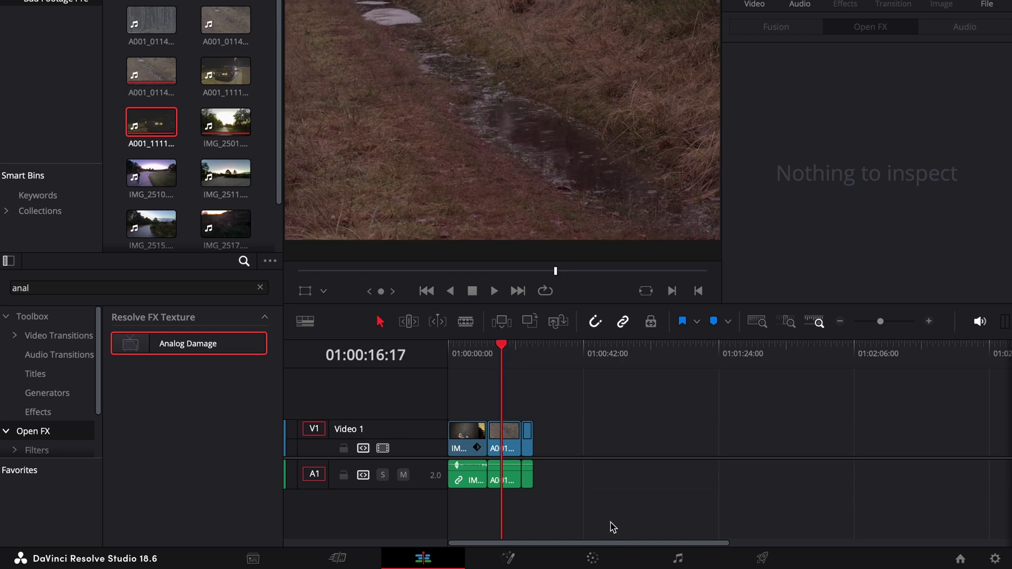
{"action": "left_click", "coordinate": [593, 558]}
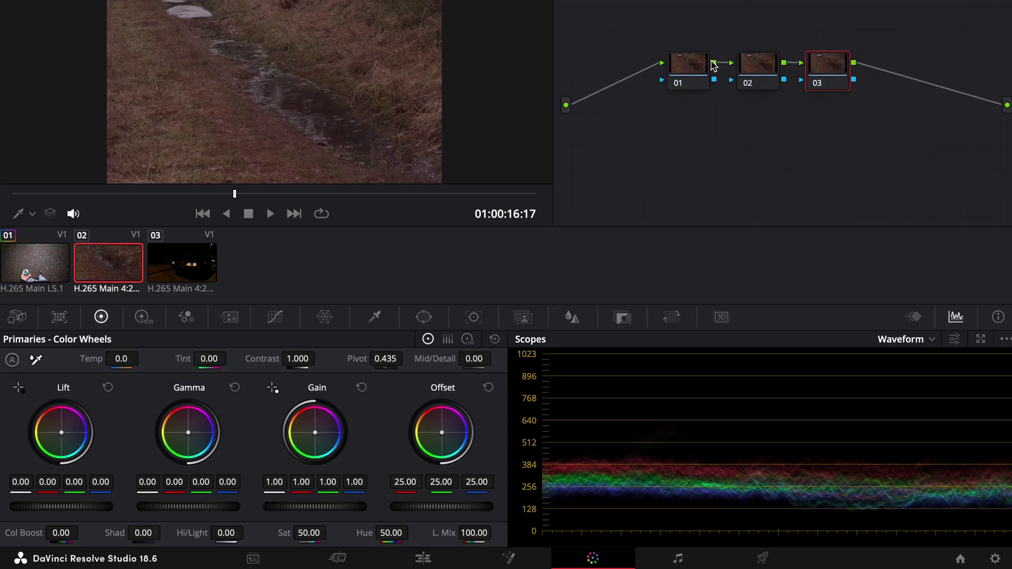
{"action": "key", "text": "alt+s"}
{"action": "left_click_drag", "start_coordinate": [877, 77], "coordinate": [843, 153]}
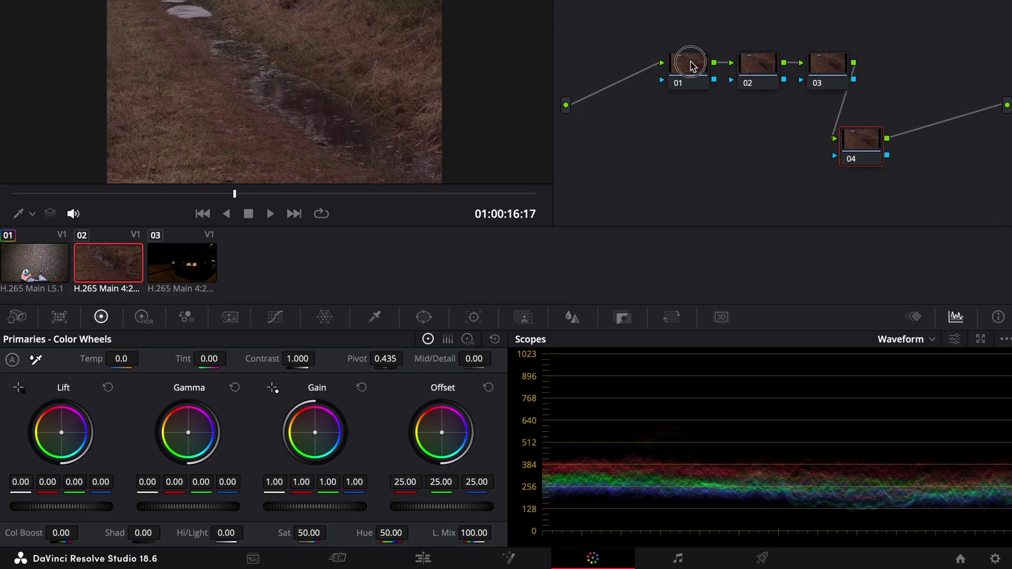
- Label node 01 'balance' and node 02 'contrast'
{"action": "right_click", "coordinate": [695, 68]}
{"action": "left_click", "coordinate": [710, 92]}
{"action": "type", "text": "balance"}
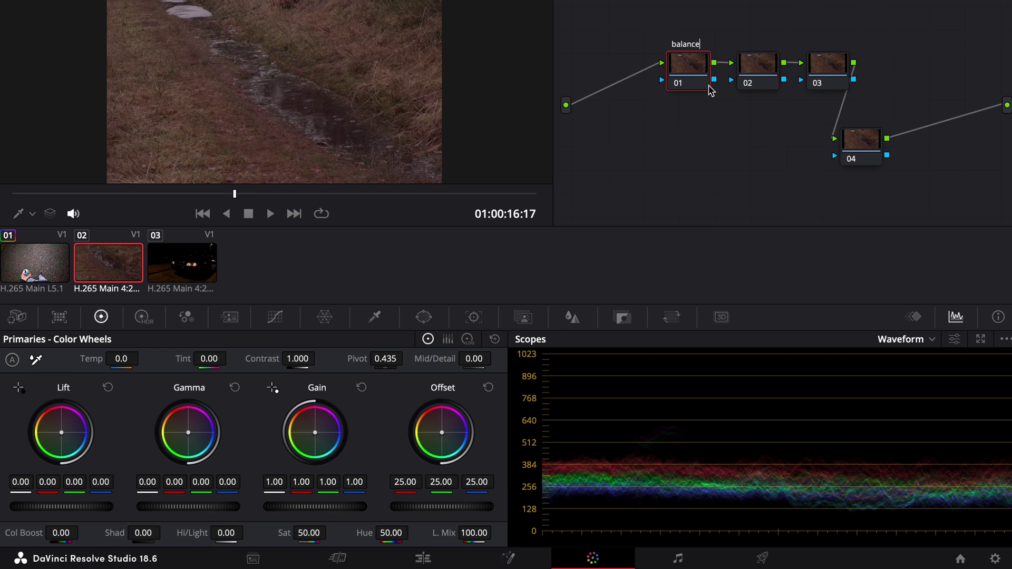
{"action": "left_click", "coordinate": [723, 114]}
{"action": "right_click", "coordinate": [757, 64]}
{"action": "left_click", "coordinate": [786, 89]}
{"action": "type", "text": "contrast"}
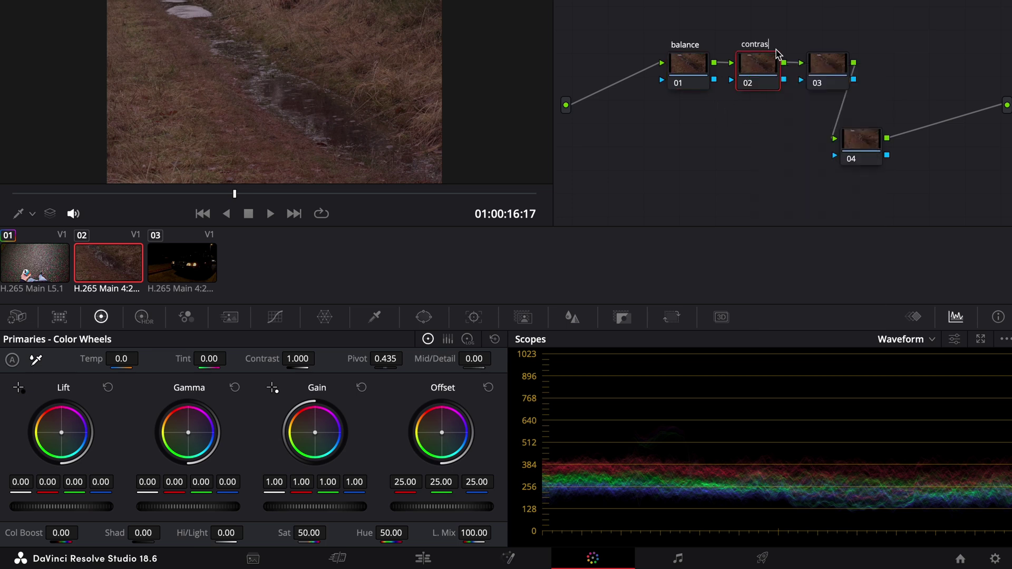
{"action": "left_click", "coordinate": [752, 145]}
- Label node 03 'exposure' and node 04 'dehancer'
{"action": "right_click", "coordinate": [826, 85]}
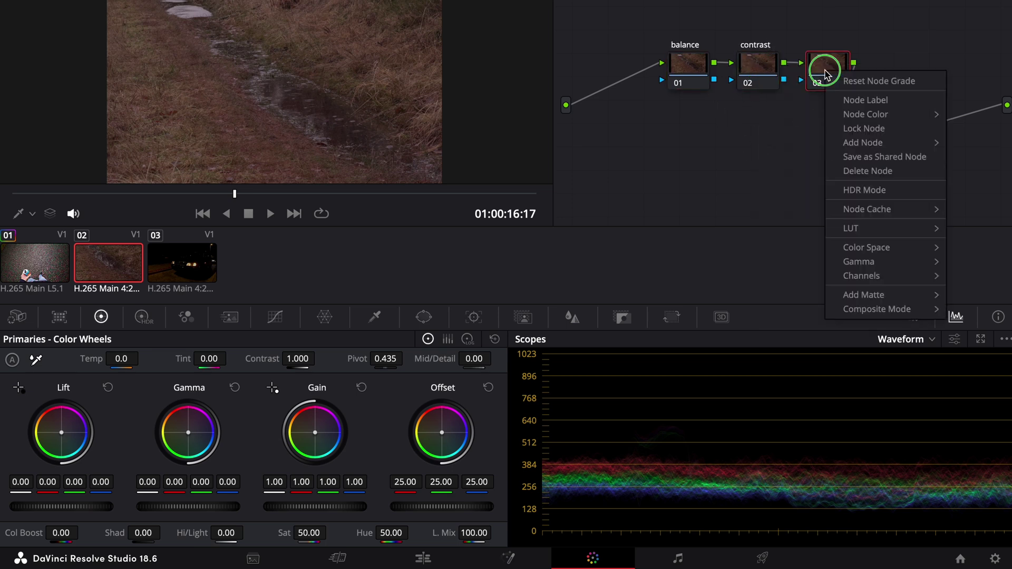
{"action": "left_click", "coordinate": [843, 99]}
{"action": "type", "text": "exposure"}
{"action": "left_click_drag", "start_coordinate": [850, 157], "coordinate": [734, 160]}
{"action": "right_click", "coordinate": [734, 159]}
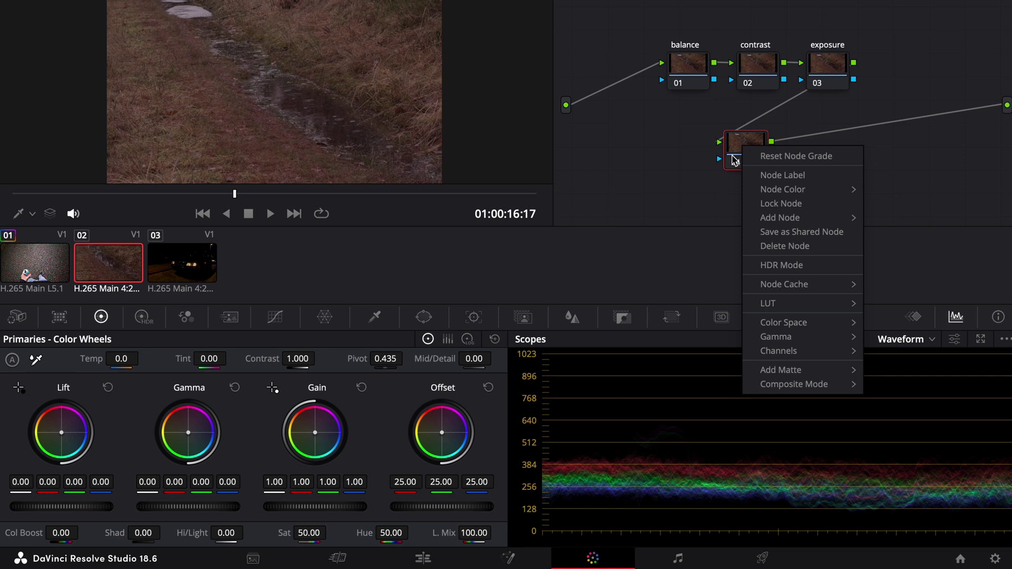
{"action": "left_click", "coordinate": [766, 175]}
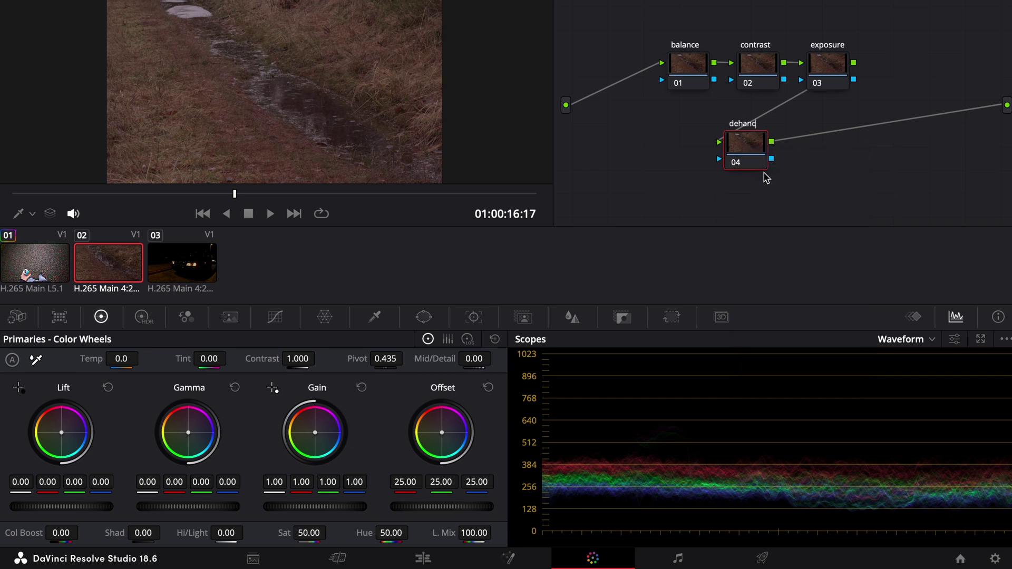
{"action": "left_click", "coordinate": [863, 10]}
{"action": "scroll", "coordinate": [896, 116], "scroll_direction": "down", "scroll_amount": 10}
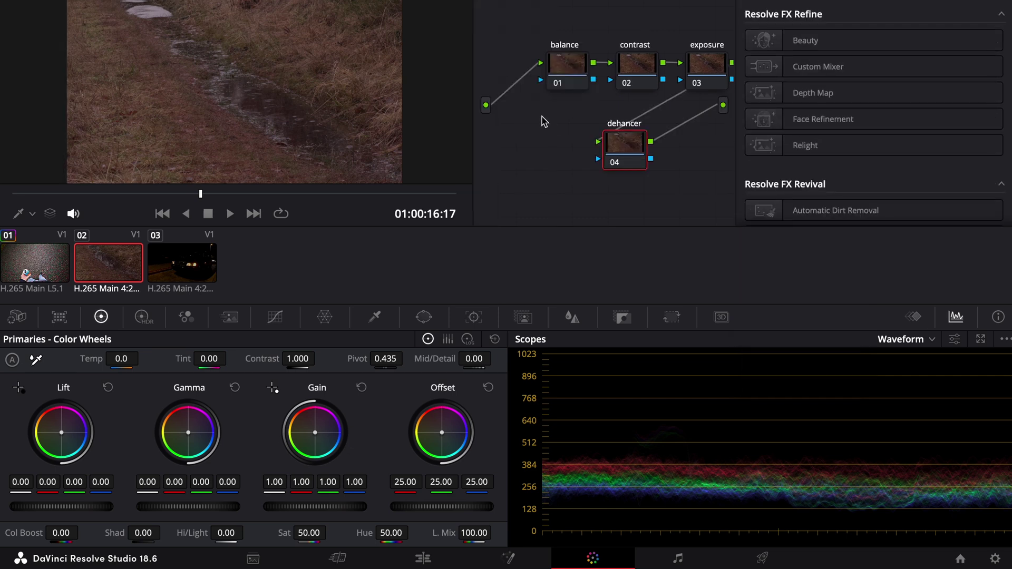
{"action": "scroll", "coordinate": [911, 124], "scroll_direction": "down", "scroll_amount": 10}
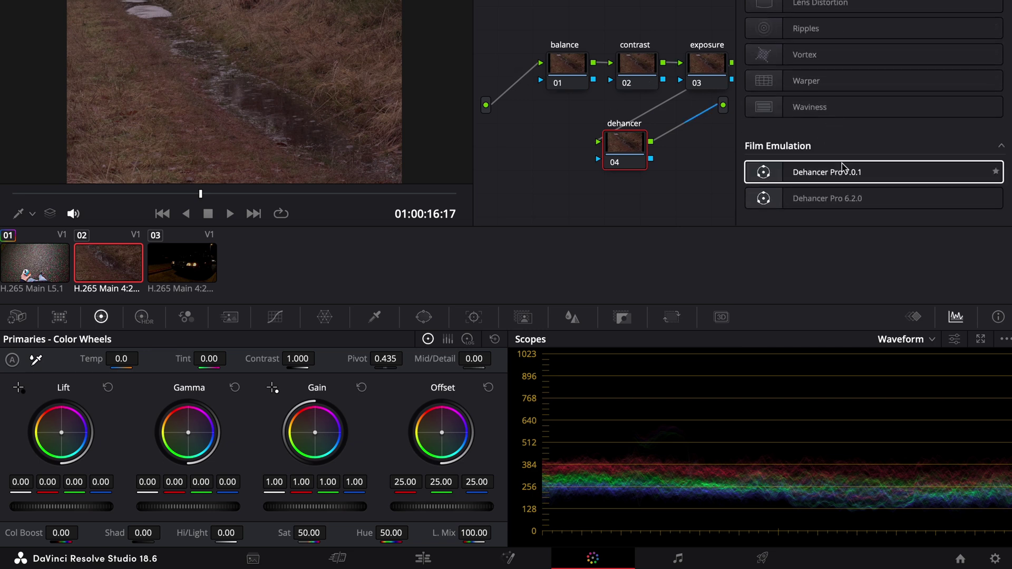
{"action": "left_click_drag", "start_coordinate": [827, 172], "coordinate": [635, 152]}
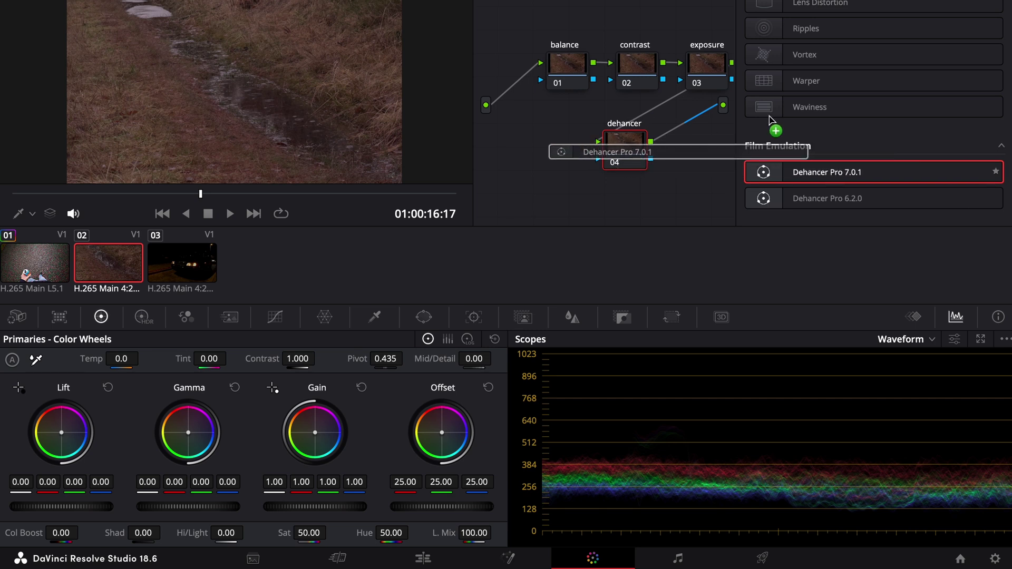
{"action": "left_click_drag", "start_coordinate": [769, 119], "coordinate": [766, 129]}
{"action": "scroll", "coordinate": [766, 135], "scroll_direction": "down", "scroll_amount": 3}
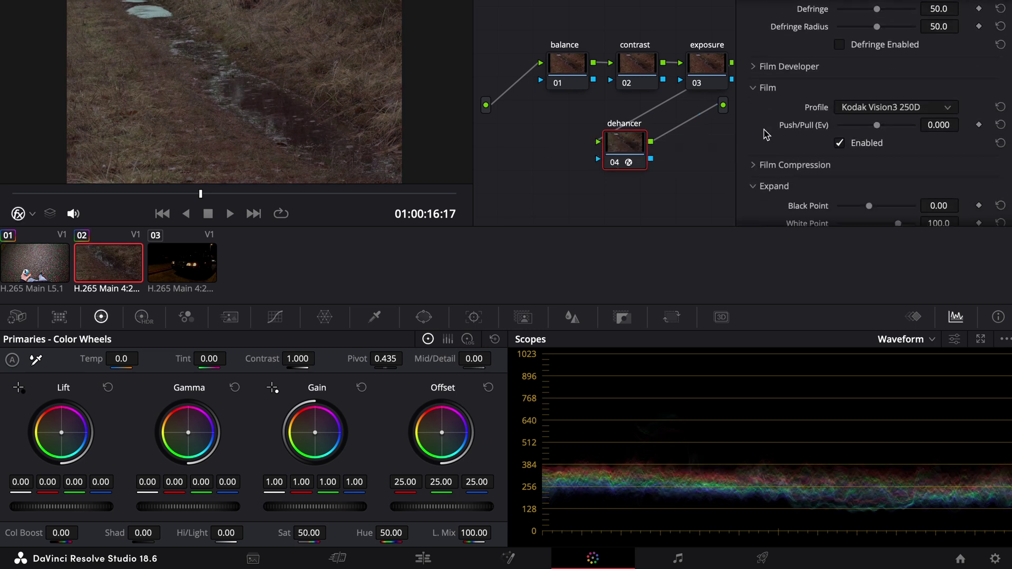
{"action": "left_click", "coordinate": [884, 109]}
{"action": "scroll", "coordinate": [886, 185], "scroll_direction": "up", "scroll_amount": 10}
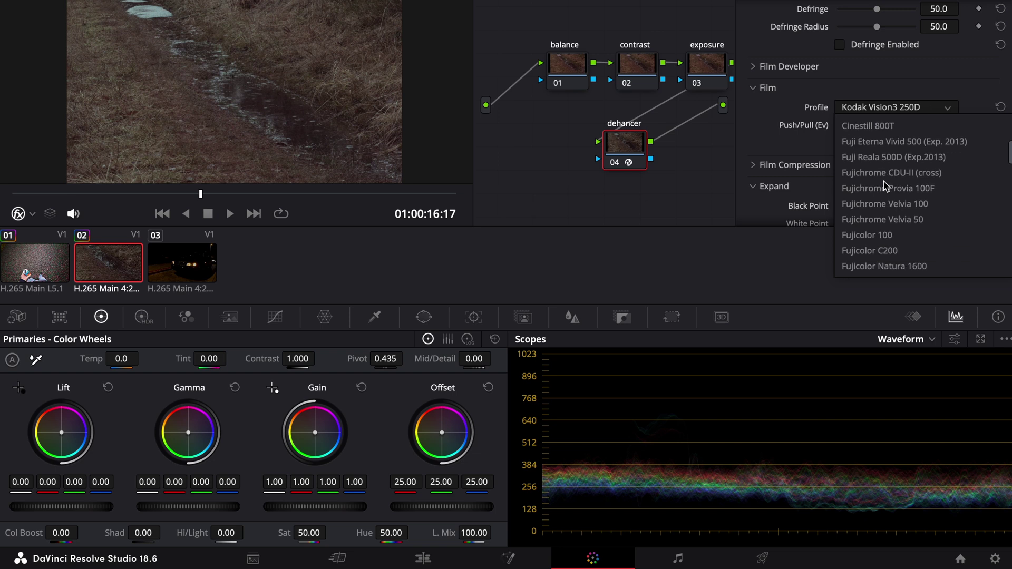
{"action": "left_click", "coordinate": [892, 107]}
{"action": "scroll", "coordinate": [752, 165], "scroll_direction": "down", "scroll_amount": 2}
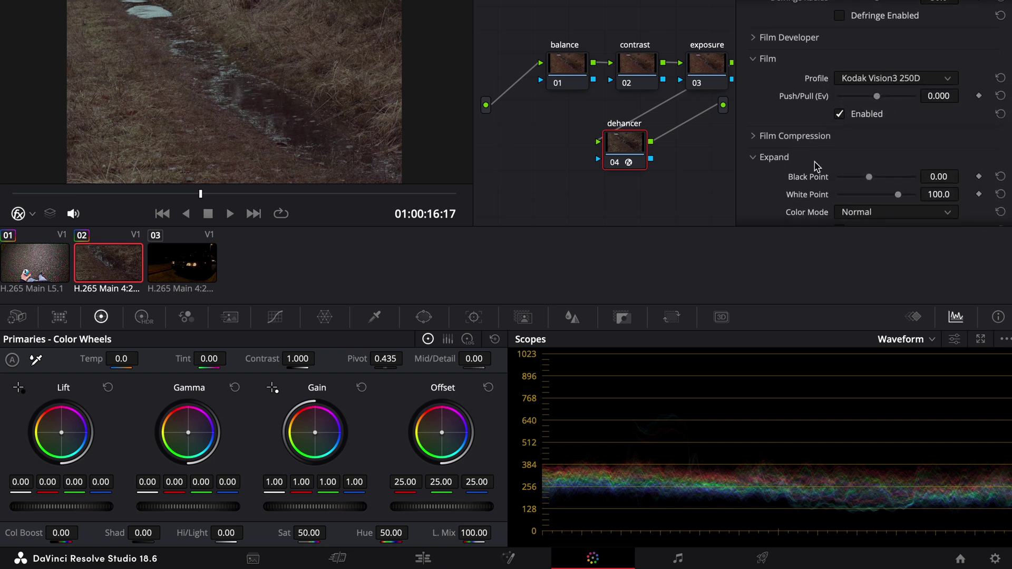
{"action": "scroll", "coordinate": [814, 165], "scroll_direction": "down", "scroll_amount": 10}
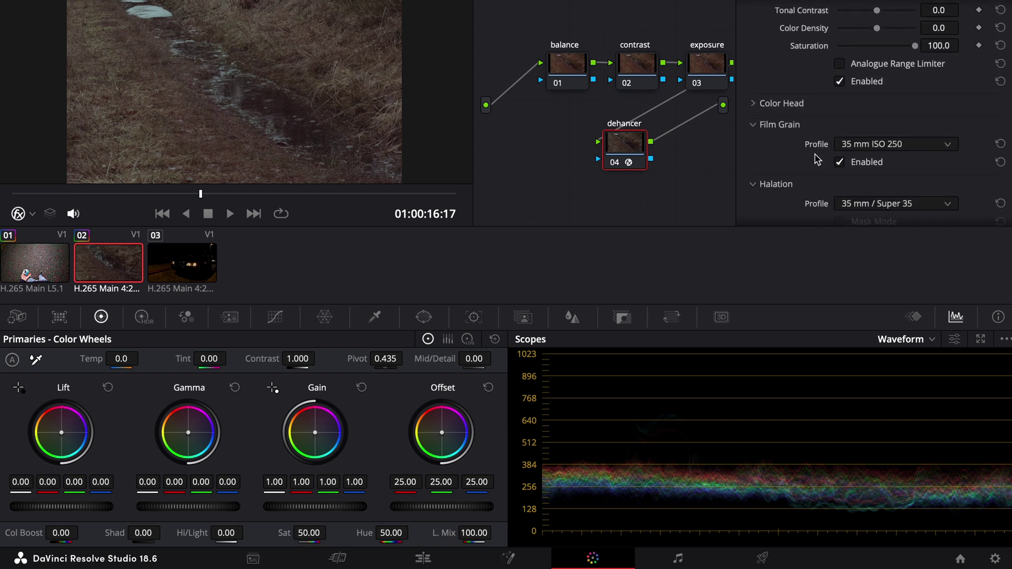
{"action": "scroll", "coordinate": [817, 159], "scroll_direction": "down", "scroll_amount": 6}
{"action": "scroll", "coordinate": [817, 160], "scroll_direction": "up", "scroll_amount": 4}
{"action": "scroll", "coordinate": [818, 159], "scroll_direction": "down", "scroll_amount": 6}
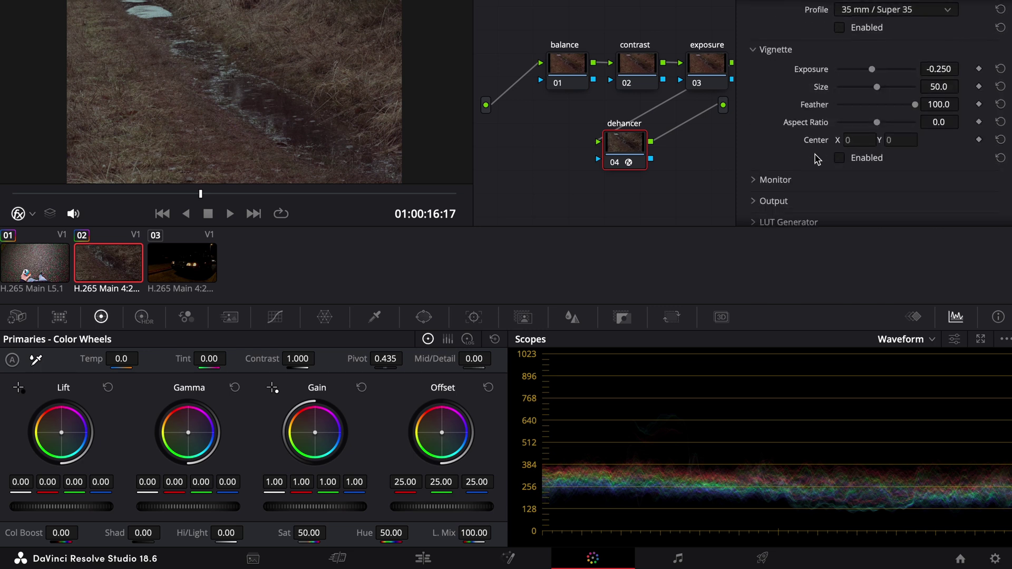
{"action": "scroll", "coordinate": [818, 159], "scroll_direction": "down", "scroll_amount": 3}
{"action": "scroll", "coordinate": [817, 159], "scroll_direction": "up", "scroll_amount": 6}
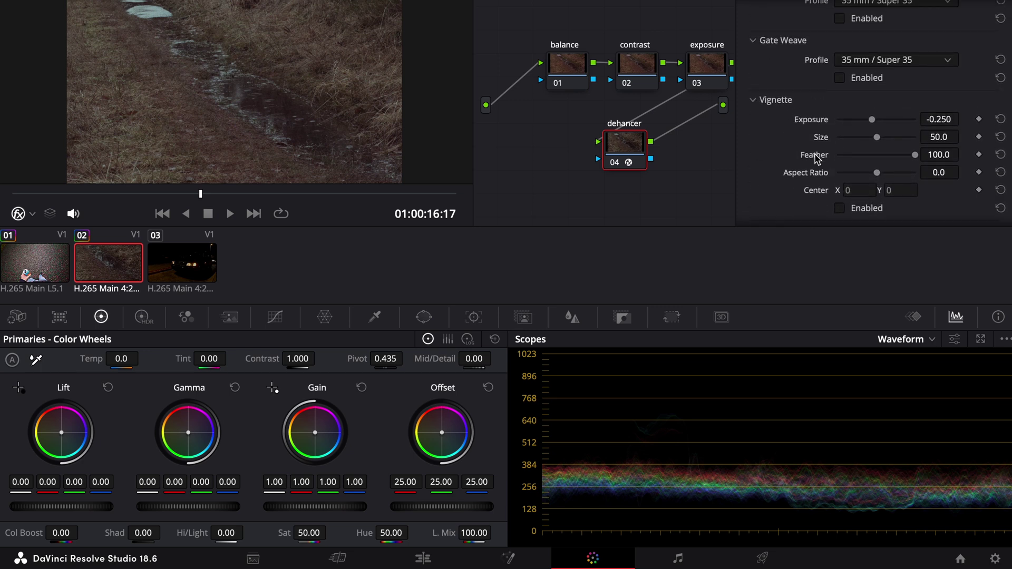
{"action": "scroll", "coordinate": [817, 159], "scroll_direction": "up", "scroll_amount": 1}
{"action": "scroll", "coordinate": [818, 159], "scroll_direction": "up", "scroll_amount": 3}
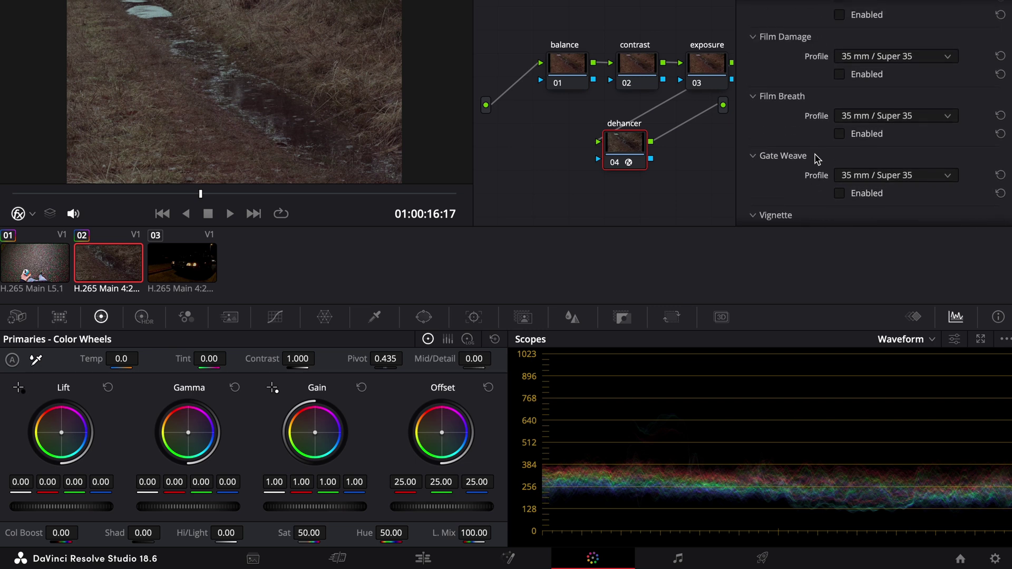
{"action": "scroll", "coordinate": [818, 159], "scroll_direction": "down", "scroll_amount": 8}
- Warm the balance offset slightly, set exposure offset 36.25, and contrast lift -0.06, gain 1.07
{"action": "left_click", "coordinate": [567, 63]}
{"action": "left_click_drag", "start_coordinate": [338, 194], "coordinate": [357, 193]}
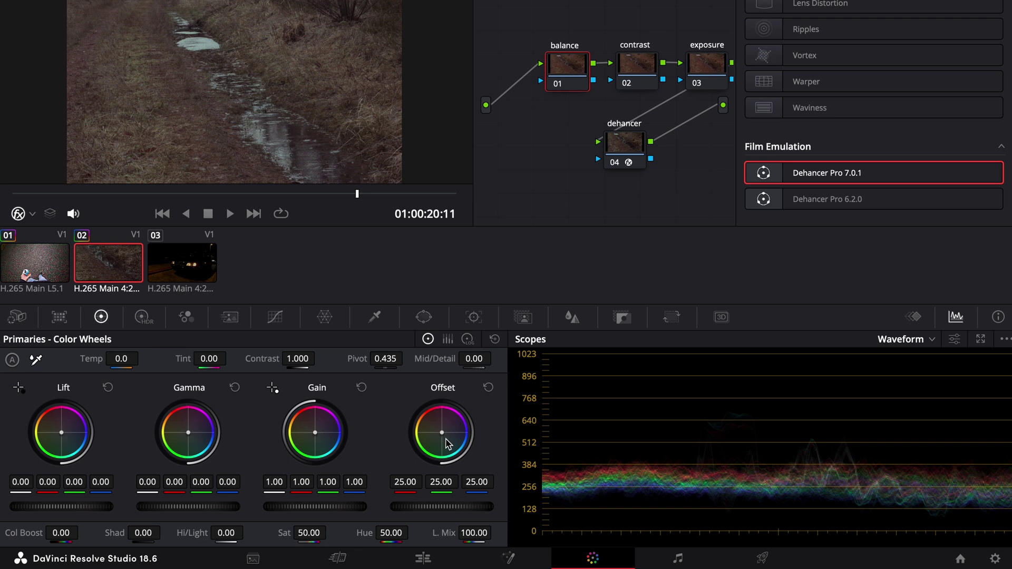
{"action": "left_click_drag", "start_coordinate": [447, 443], "coordinate": [444, 442]}
{"action": "left_click", "coordinate": [716, 60]}
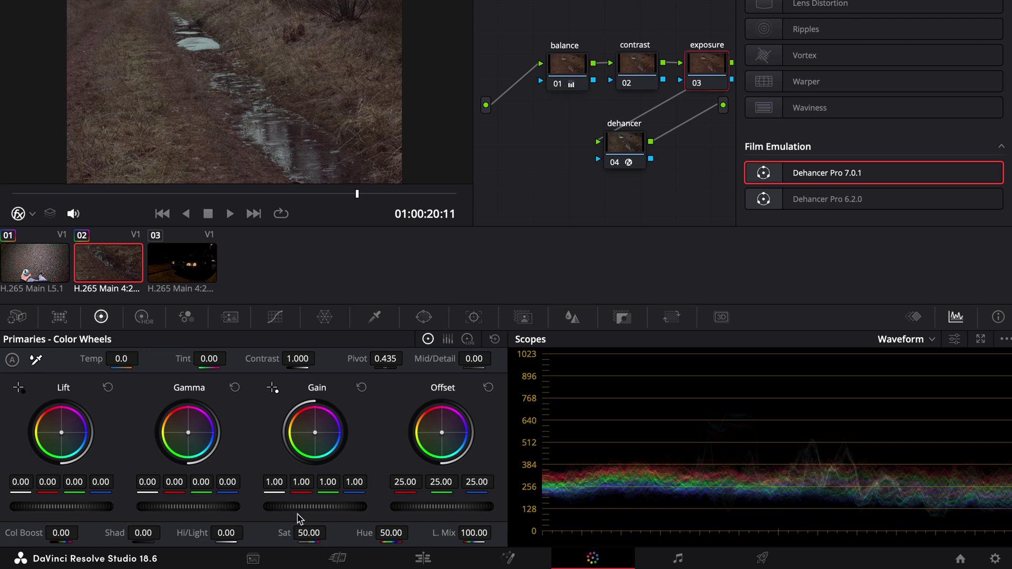
{"action": "left_click_drag", "start_coordinate": [451, 509], "coordinate": [698, 474]}
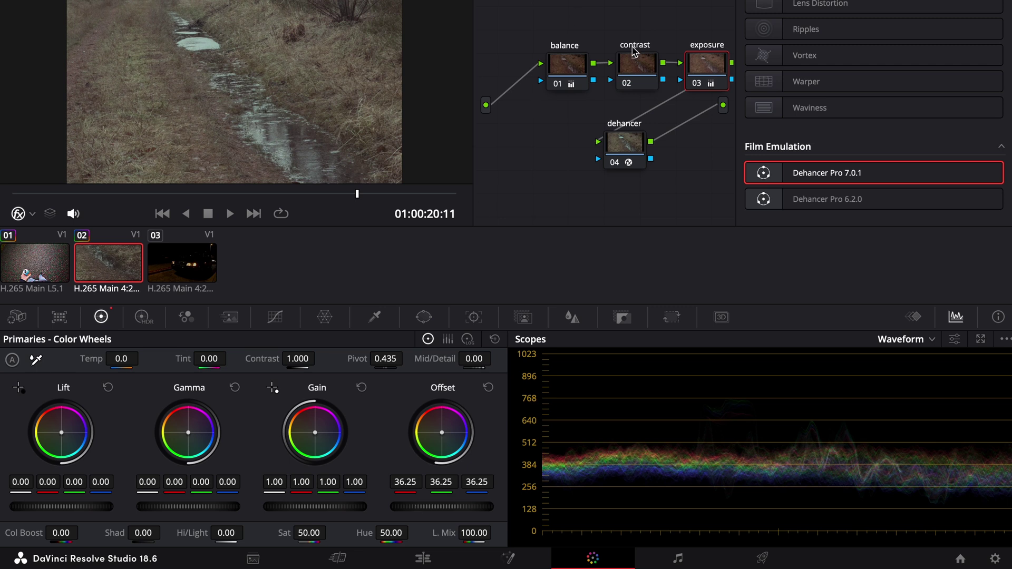
{"action": "left_click", "coordinate": [635, 63]}
{"action": "left_click_drag", "start_coordinate": [105, 501], "coordinate": [38, 495]}
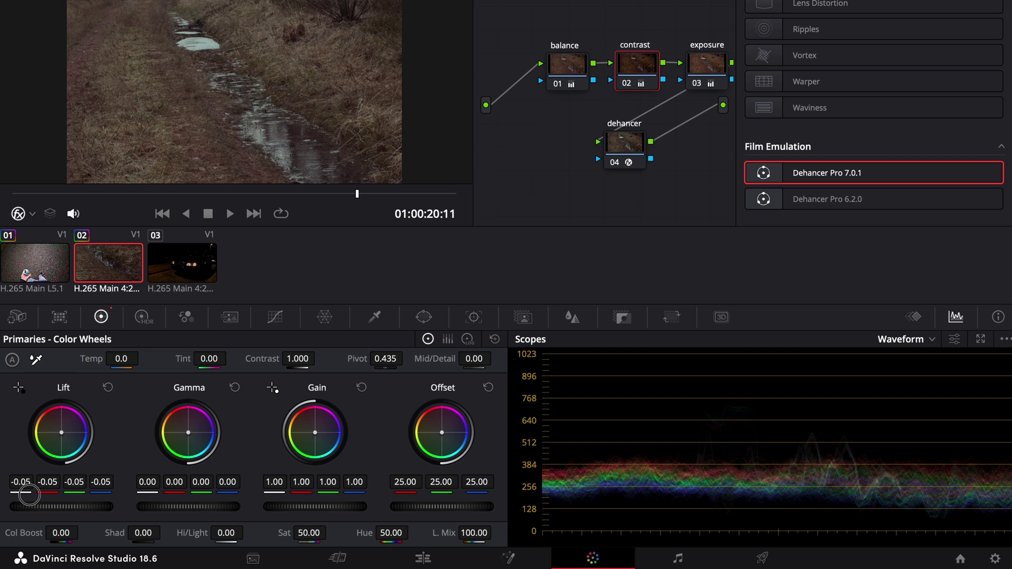
{"action": "left_click", "coordinate": [706, 65]}
- Try Kodak Vision3 200T as the Dehancer film stock, then revert to Kodak Vision3 250D
{"action": "left_click", "coordinate": [635, 140]}
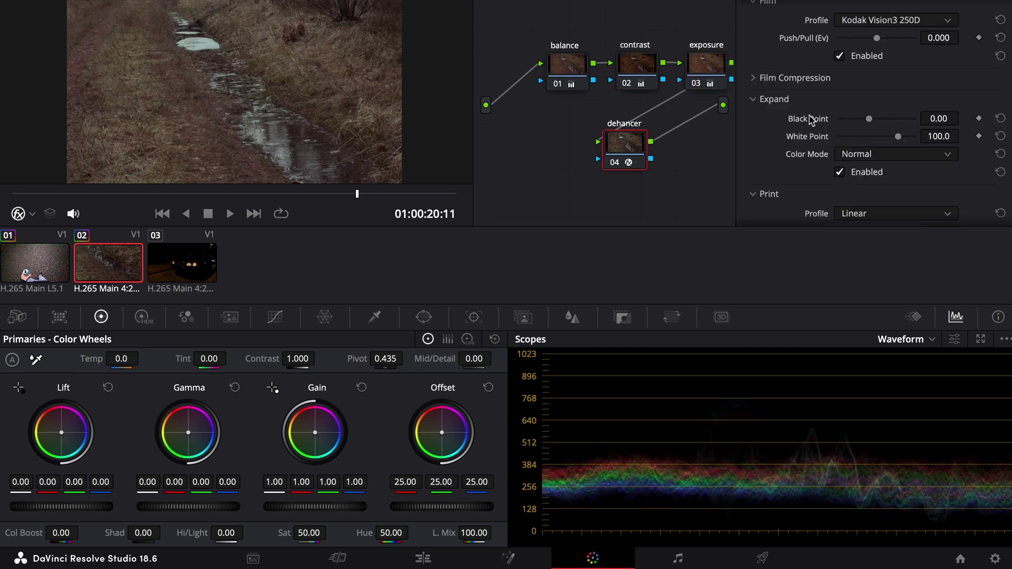
{"action": "scroll", "coordinate": [812, 120], "scroll_direction": "down", "scroll_amount": 3}
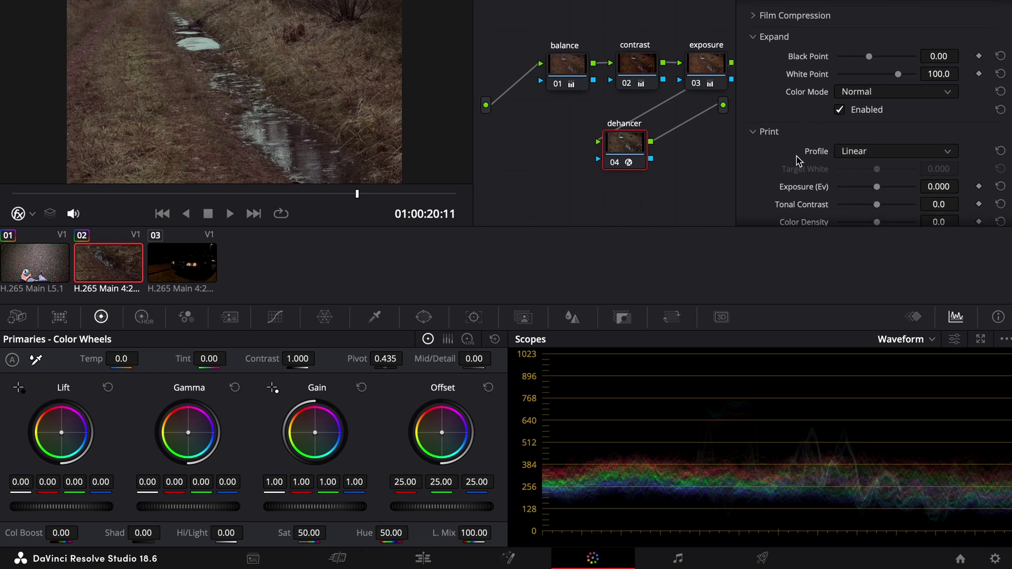
{"action": "scroll", "coordinate": [798, 160], "scroll_direction": "down", "scroll_amount": 8}
{"action": "scroll", "coordinate": [843, 153], "scroll_direction": "up", "scroll_amount": 14}
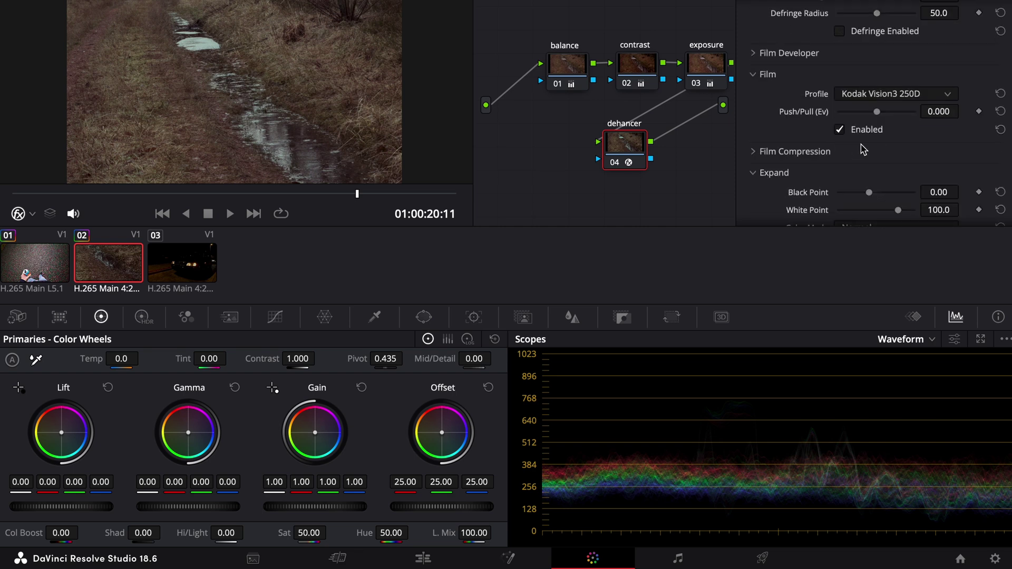
{"action": "left_click", "coordinate": [888, 95]}
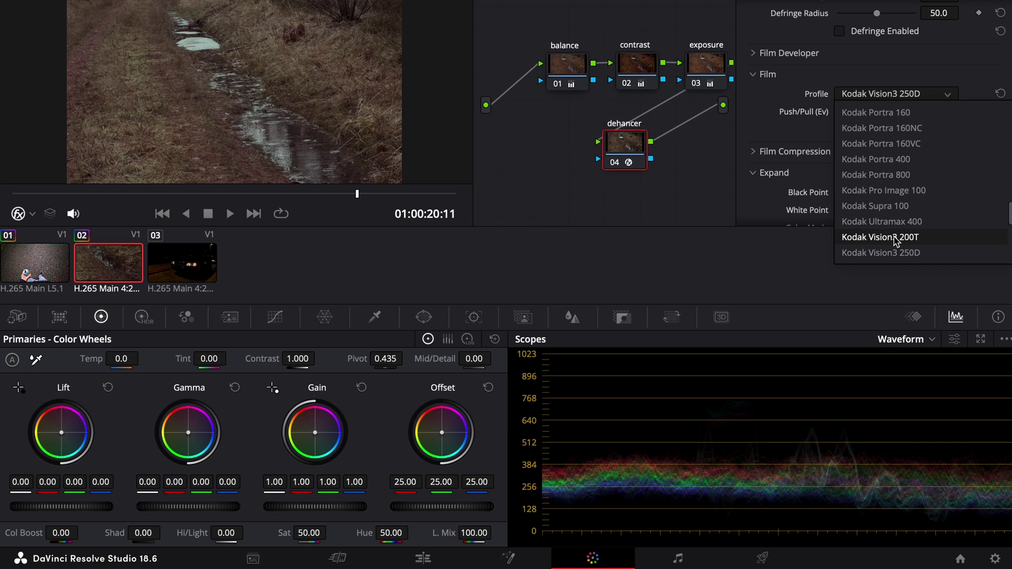
{"action": "left_click", "coordinate": [891, 232]}
{"action": "left_click", "coordinate": [896, 94]}
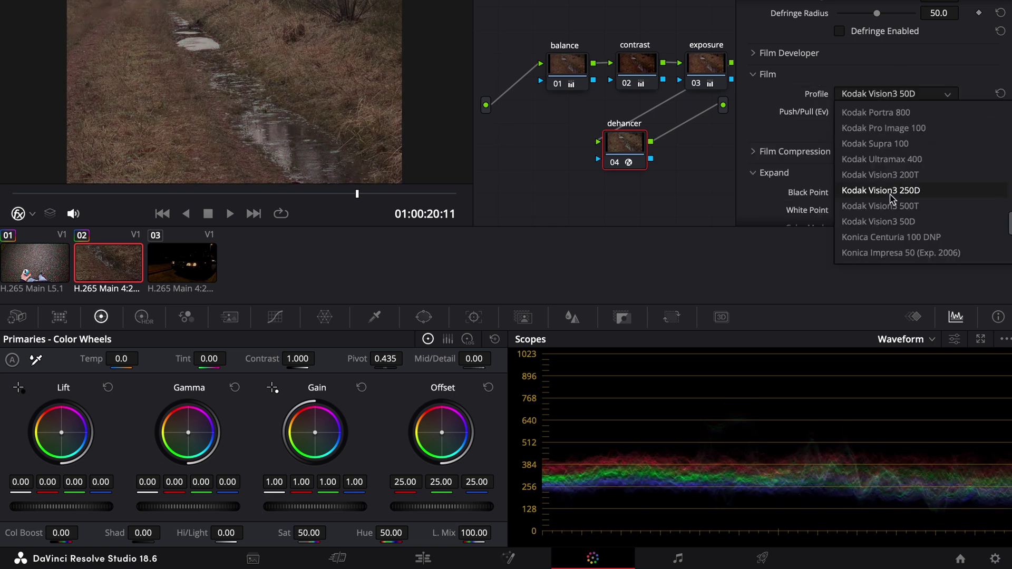
{"action": "left_click", "coordinate": [893, 196]}
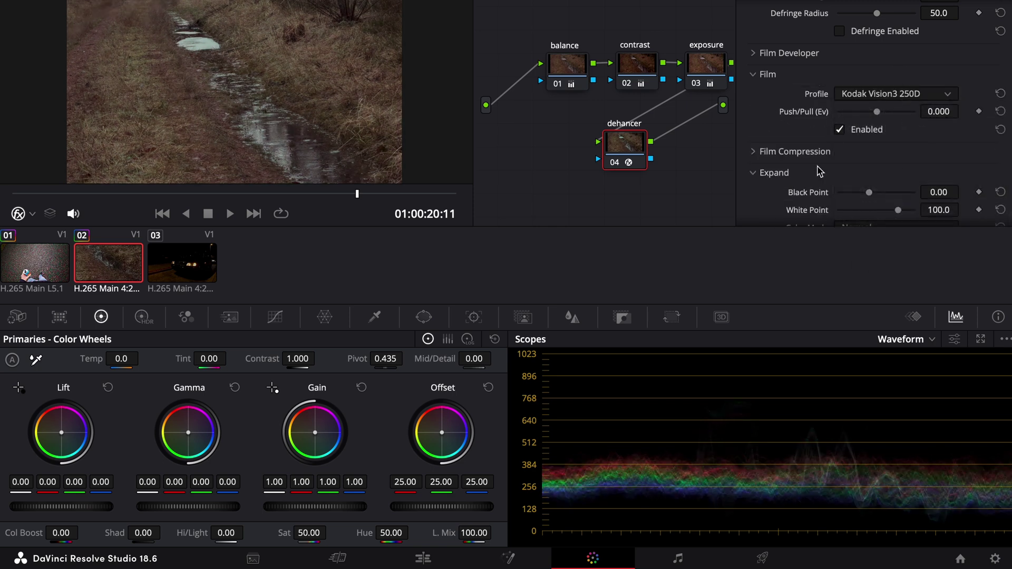
- Lower Dehancer's input tint compensation to -22.9 and temperature compensation to -3.8
{"action": "scroll", "coordinate": [819, 169], "scroll_direction": "down", "scroll_amount": 1}
{"action": "scroll", "coordinate": [844, 158], "scroll_direction": "up", "scroll_amount": 7}
{"action": "left_click_drag", "start_coordinate": [877, 136], "coordinate": [868, 136]}
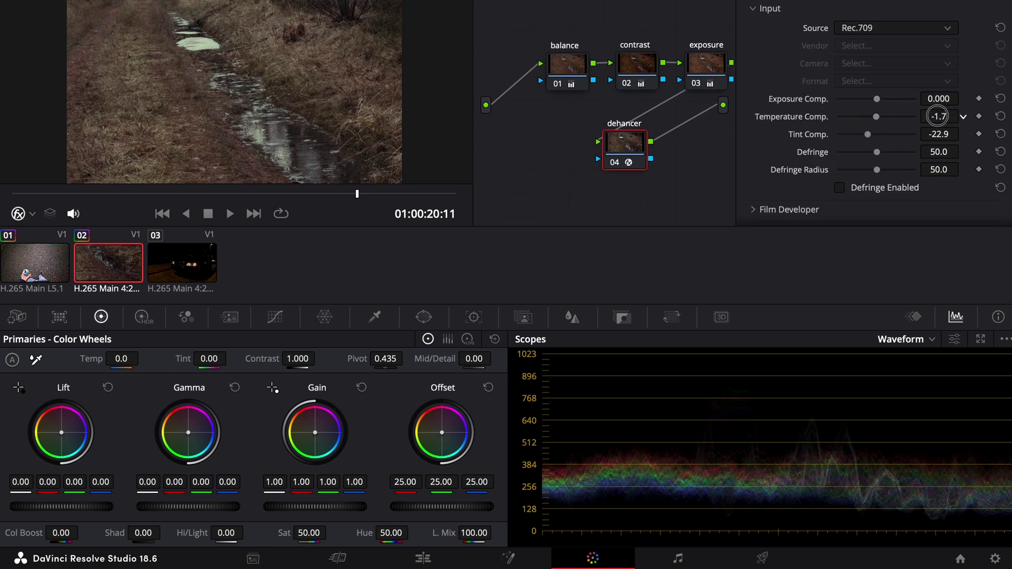
{"action": "left_click_drag", "start_coordinate": [938, 116], "coordinate": [879, 120]}
{"action": "scroll", "coordinate": [761, 186], "scroll_direction": "down", "scroll_amount": 5}
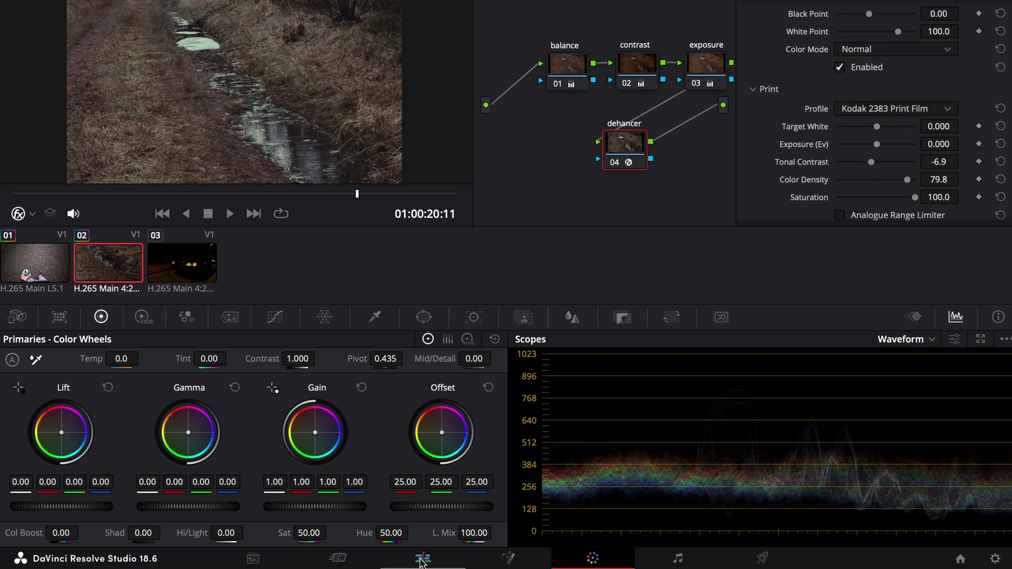
{"action": "left_click", "coordinate": [422, 559]}
- Set the stream clip's Crop Left and Crop Right to 180 each in the Inspector
{"action": "left_click", "coordinate": [501, 446]}
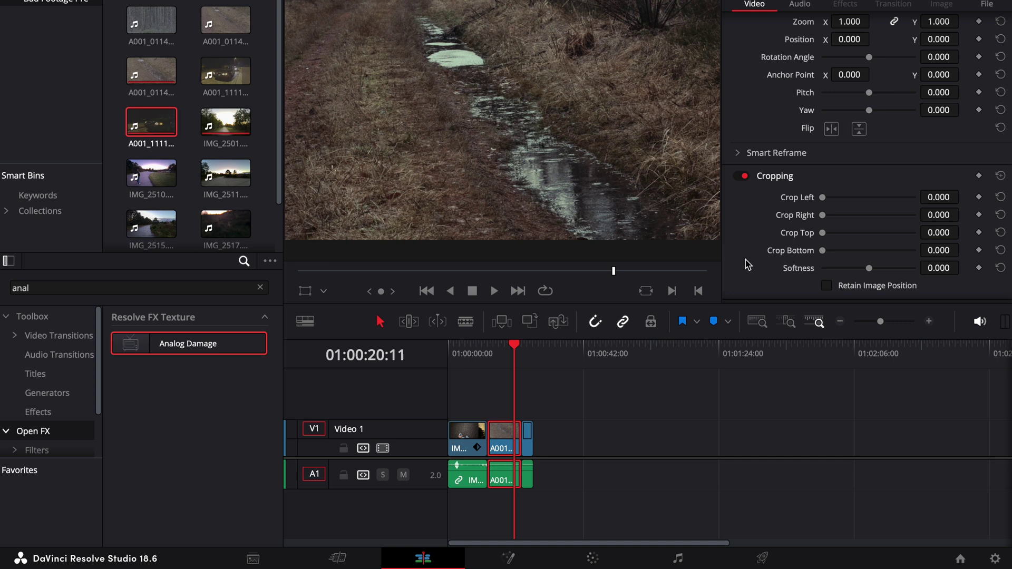
{"action": "left_click", "coordinate": [932, 197]}
{"action": "key", "text": "BackSpace"}
{"action": "type", "text": "180"}
{"action": "key", "text": "Return"}
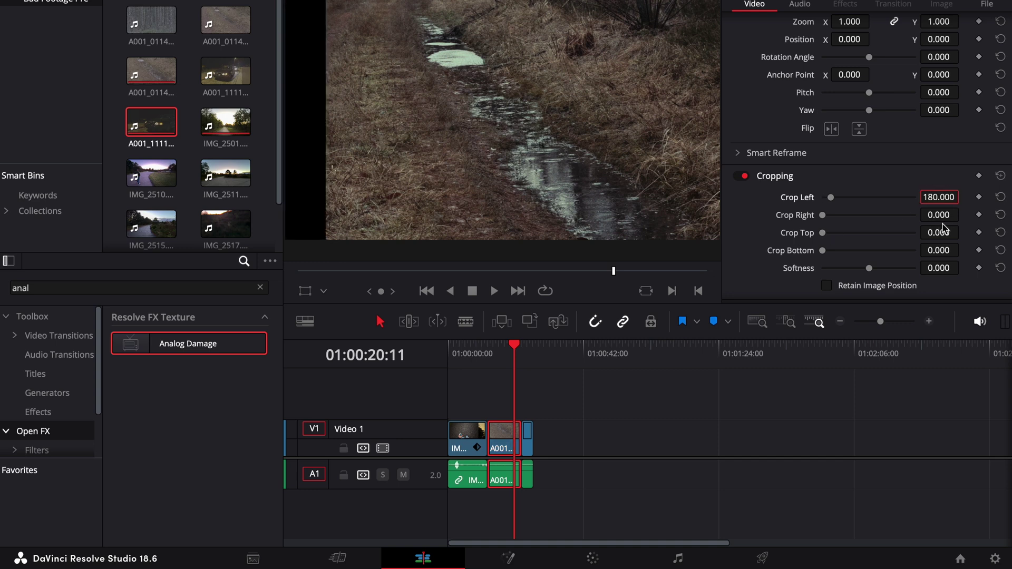
{"action": "left_click", "coordinate": [942, 215]}
{"action": "key", "text": "BackSpace"}
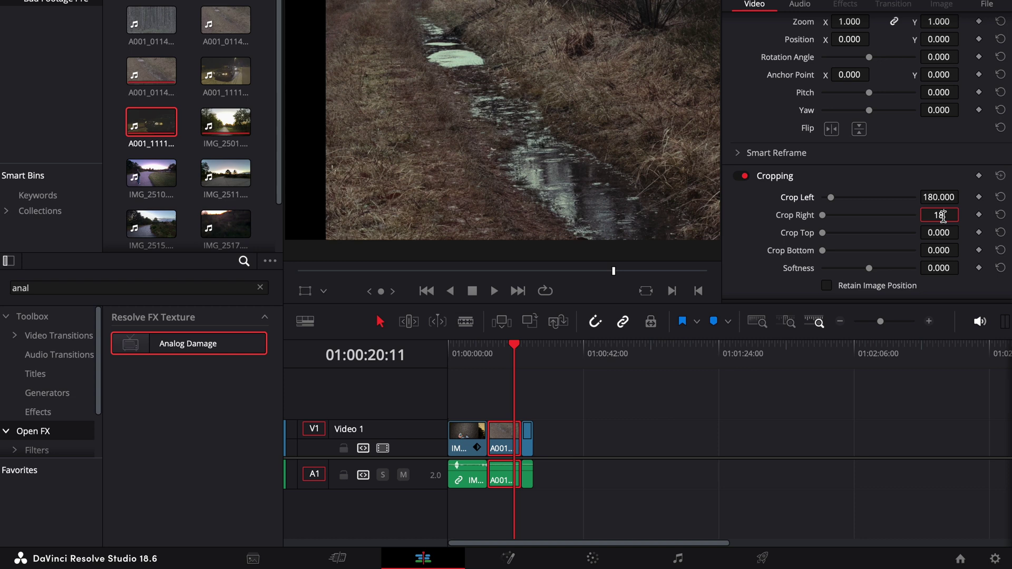
{"action": "type", "text": "180"}
{"action": "key", "text": "Return"}
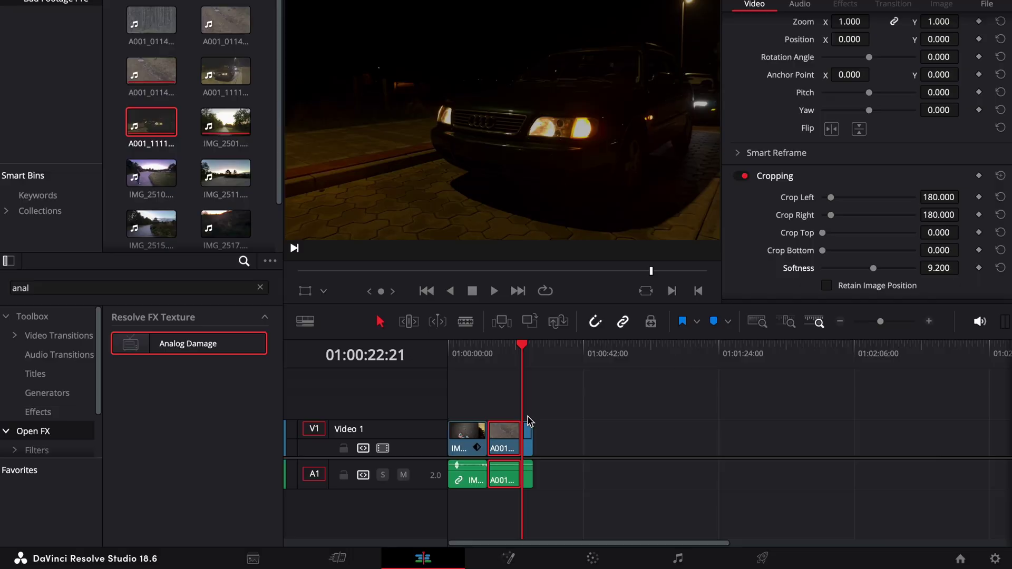
{"action": "left_click", "coordinate": [593, 559]}
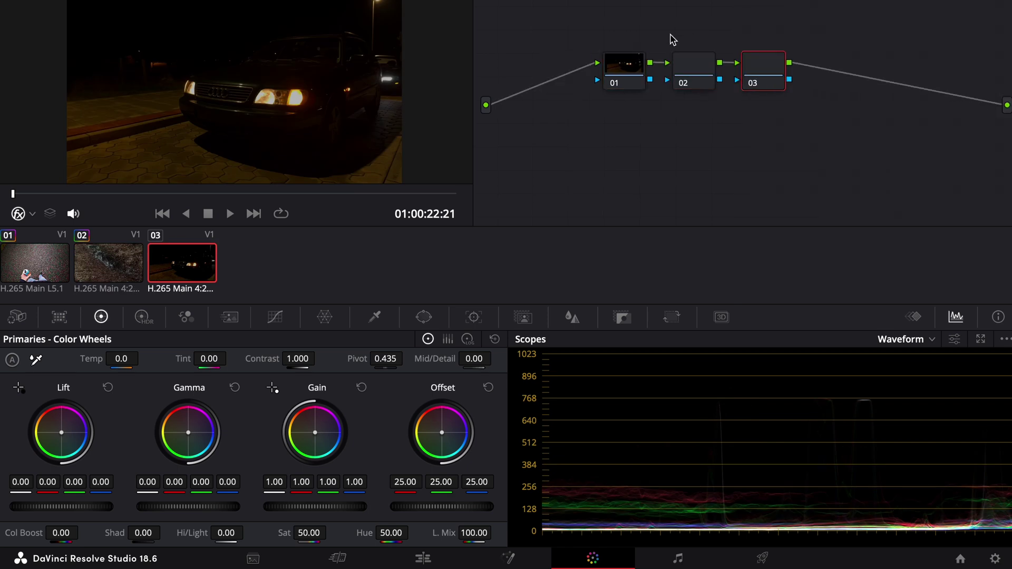
- Lift the shadows slightly on the contrast node and brighten the clip on the exposure node
{"action": "left_click_drag", "start_coordinate": [76, 511], "coordinate": [125, 506]}
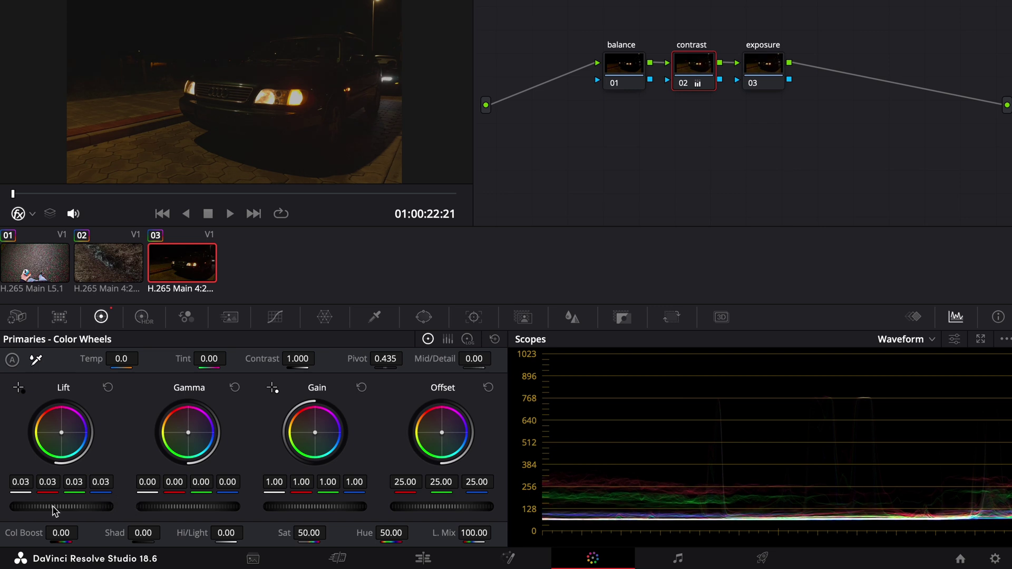
{"action": "key", "text": "shift+apostrophe"}
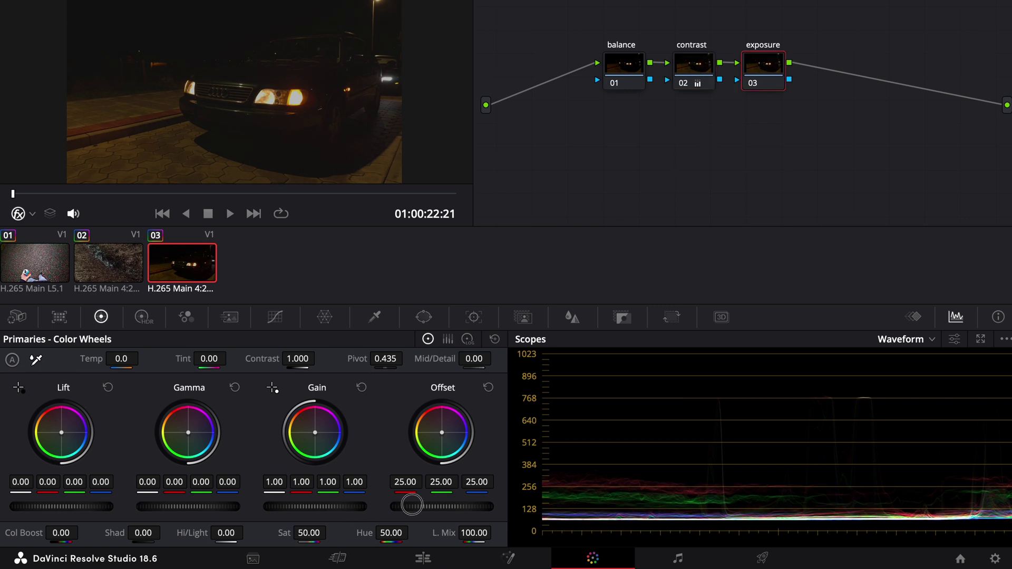
{"action": "mouse_move", "coordinate": [412, 505]}
{"action": "left_mouse_down"}
{"action": "mouse_move", "coordinate": [542, 486]}
{"action": "mouse_move", "coordinate": [527, 502]}
{"action": "mouse_move", "coordinate": [402, 510]}
{"action": "left_mouse_up"}
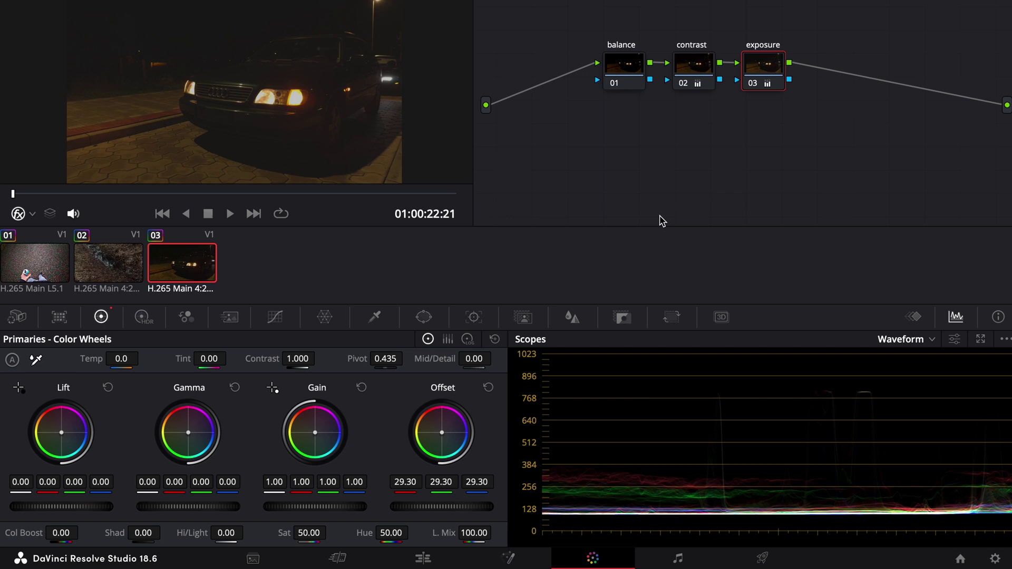
- On the contrast node, ease the shadows back down, raise the midtones, and set contrast to 1.172
{"action": "left_click", "coordinate": [705, 54]}
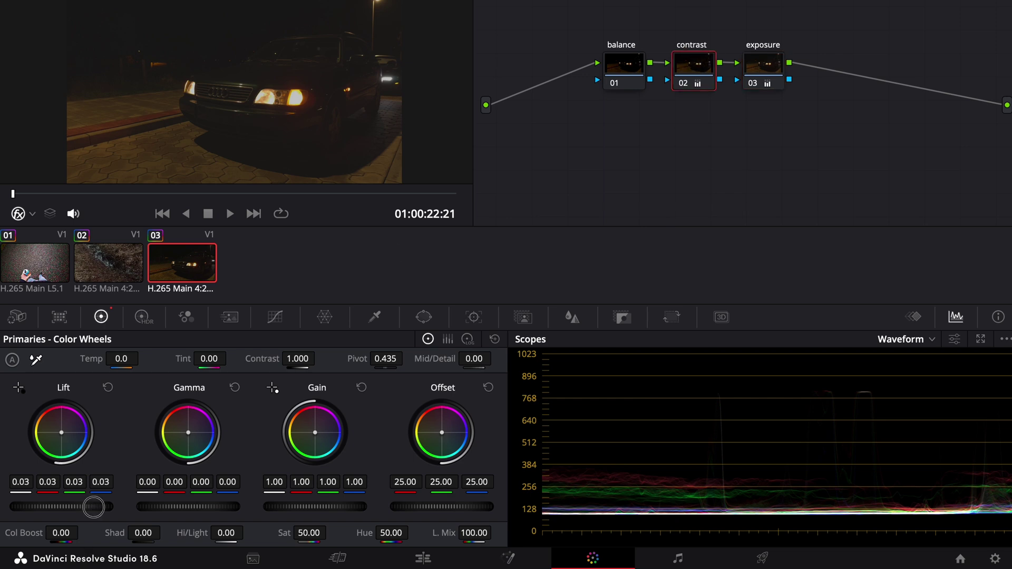
{"action": "left_click_drag", "start_coordinate": [93, 507], "coordinate": [74, 507]}
{"action": "left_click_drag", "start_coordinate": [208, 507], "coordinate": [235, 506]}
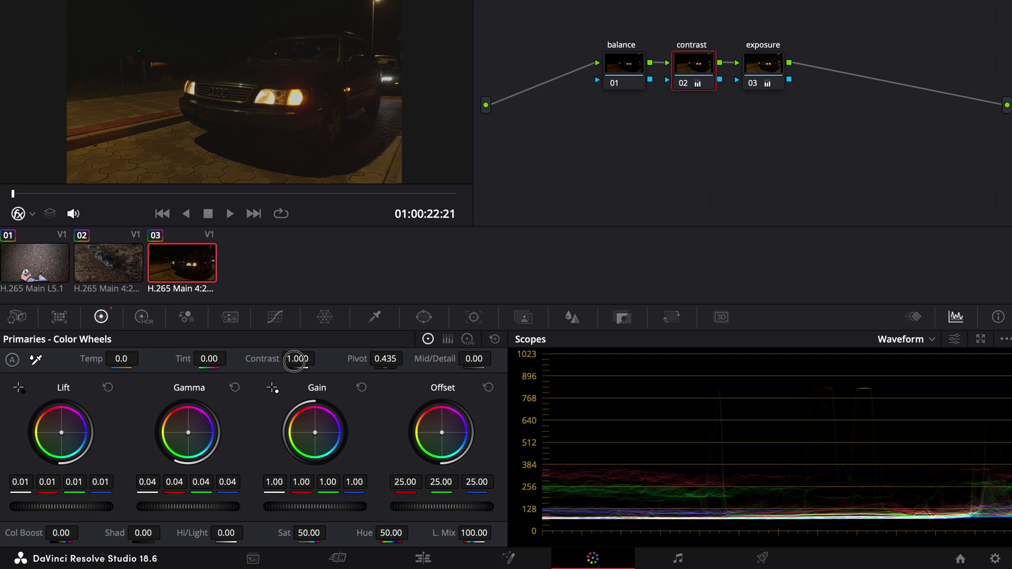
{"action": "mouse_move", "coordinate": [294, 361]}
{"action": "left_mouse_down"}
{"action": "mouse_move", "coordinate": [338, 360]}
{"action": "mouse_move", "coordinate": [295, 360]}
{"action": "left_mouse_up"}
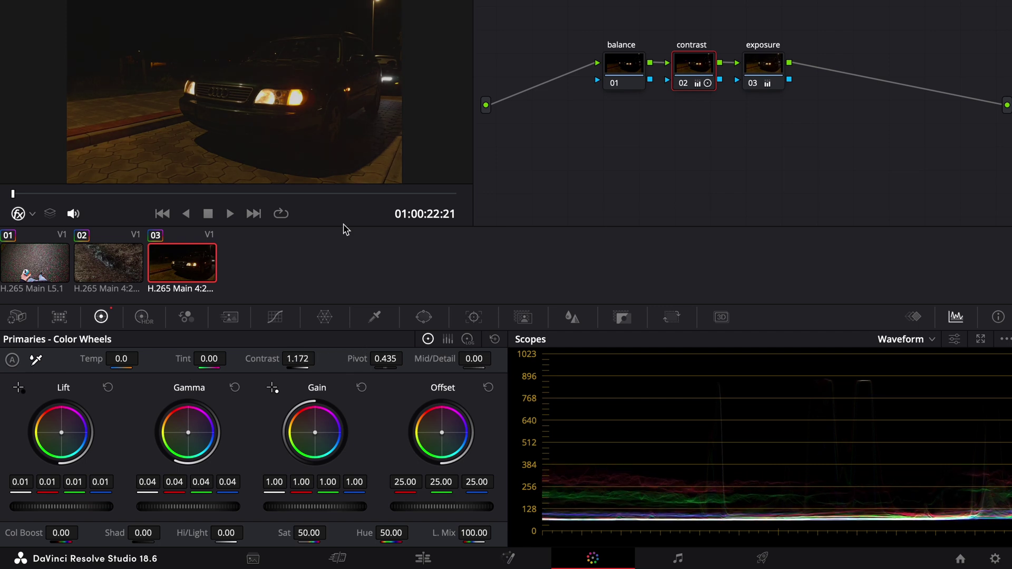
- Shift the balance node cooler toward blue, checking the grade on later frames of the car clip
{"action": "left_click", "coordinate": [158, 194]}
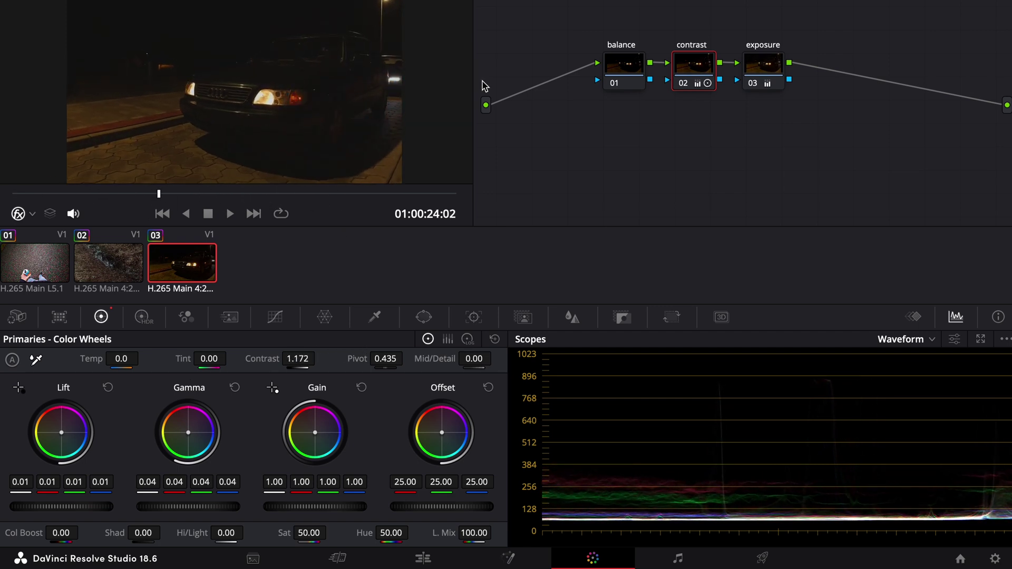
{"action": "left_click", "coordinate": [614, 74]}
{"action": "left_click_drag", "start_coordinate": [444, 463], "coordinate": [446, 434]}
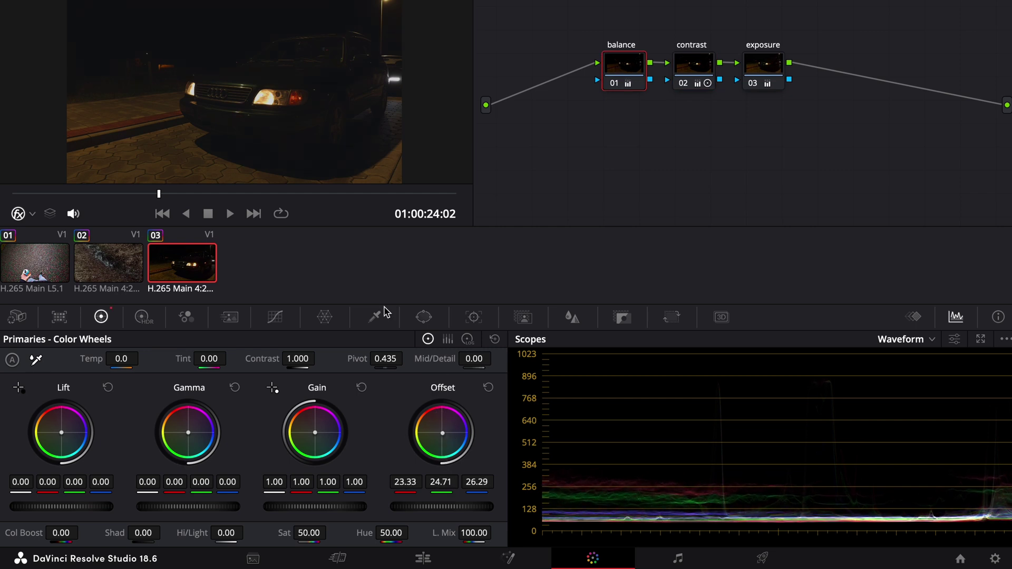
{"action": "key", "text": "shift+apostrophe"}
{"action": "left_click_drag", "start_coordinate": [247, 194], "coordinate": [285, 194]}
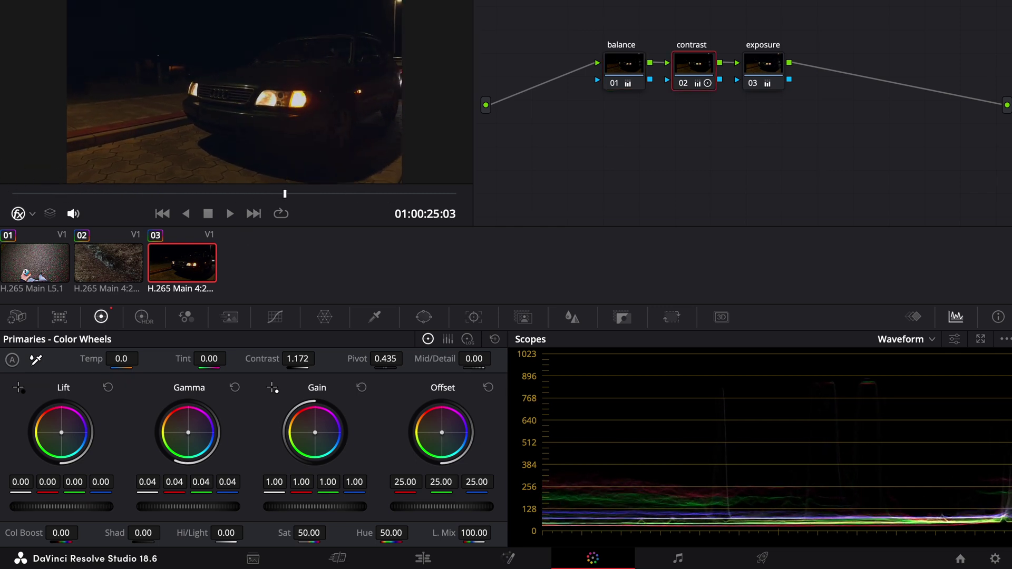